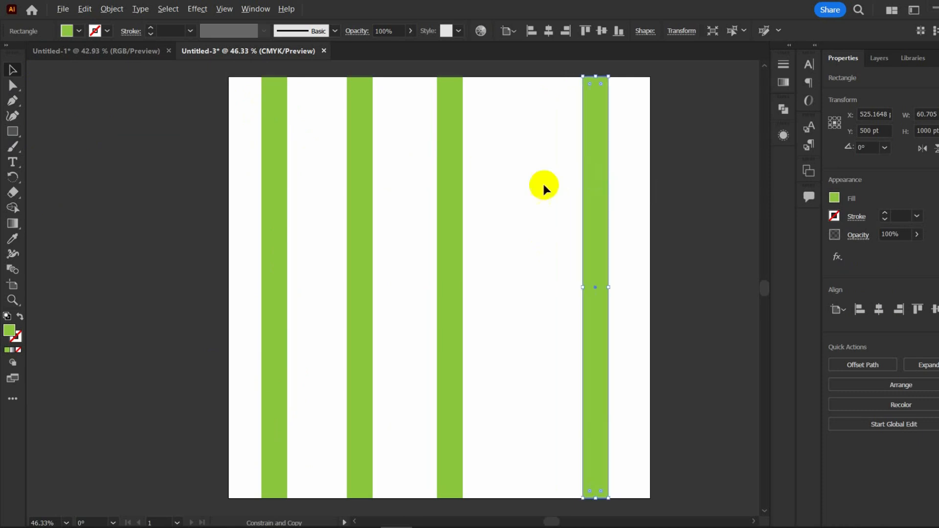
Step: Distribute the four green vertical strips evenly in the horizontal direction by their centres
drag(225, 182, 603, 284)
click(619, 35)
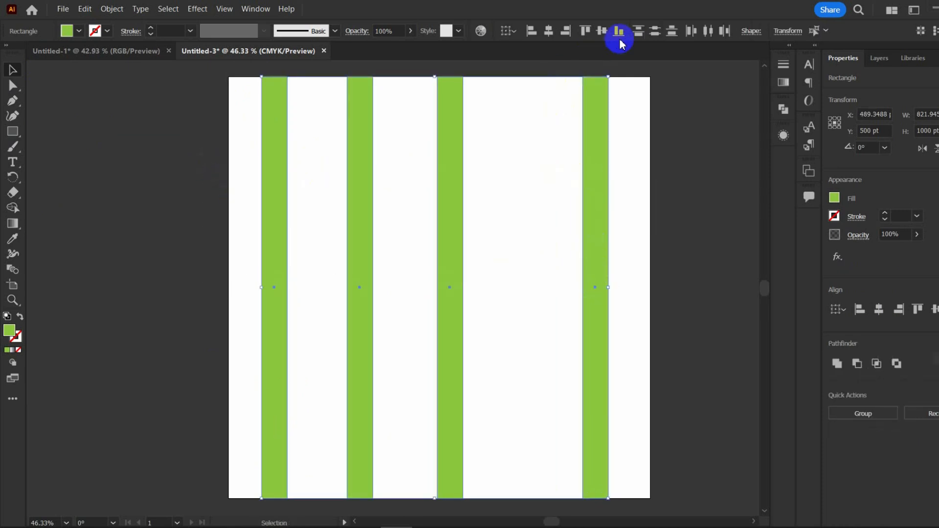
click(708, 34)
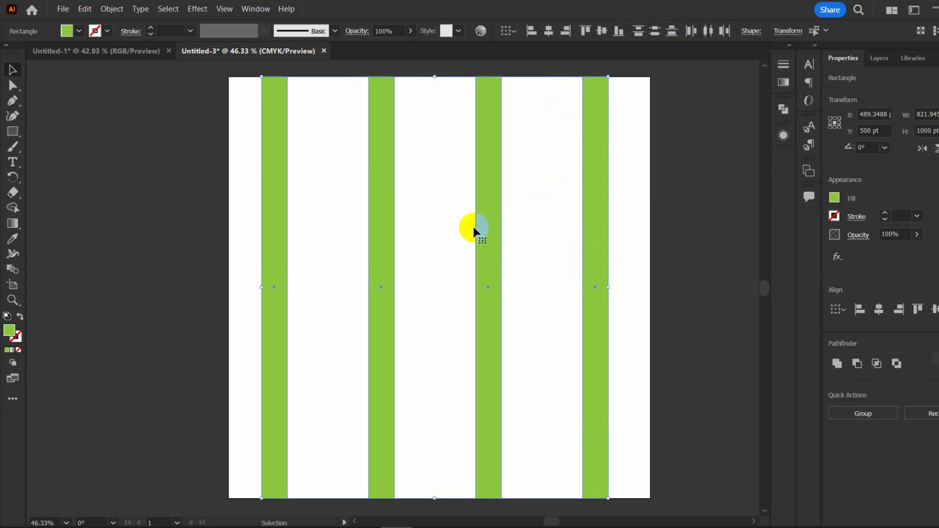
Step: Duplicate the four green strips and rotate the copies 90° to form evenly spaced horizontal strips across the artboard
drag(491, 220, 462, 220)
drag(587, 73, 552, 379)
drag(512, 247, 560, 231)
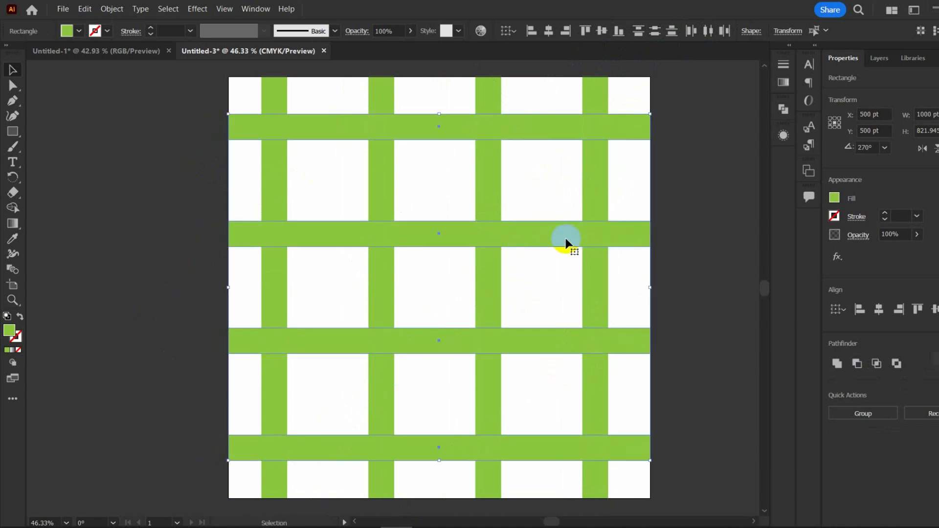
click(667, 219)
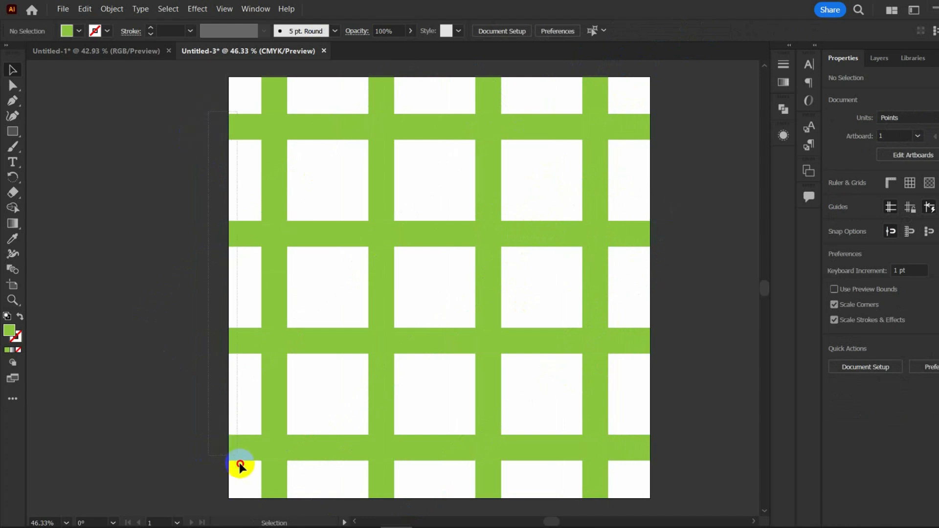
Step: Recolor the four horizontal strips with a light blue swatch
drag(240, 466, 239, 460)
click(79, 31)
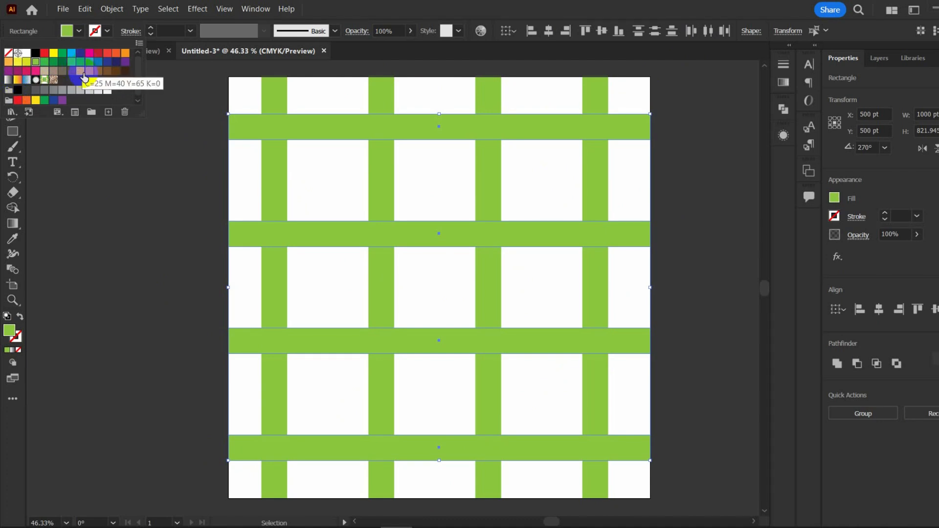
click(90, 64)
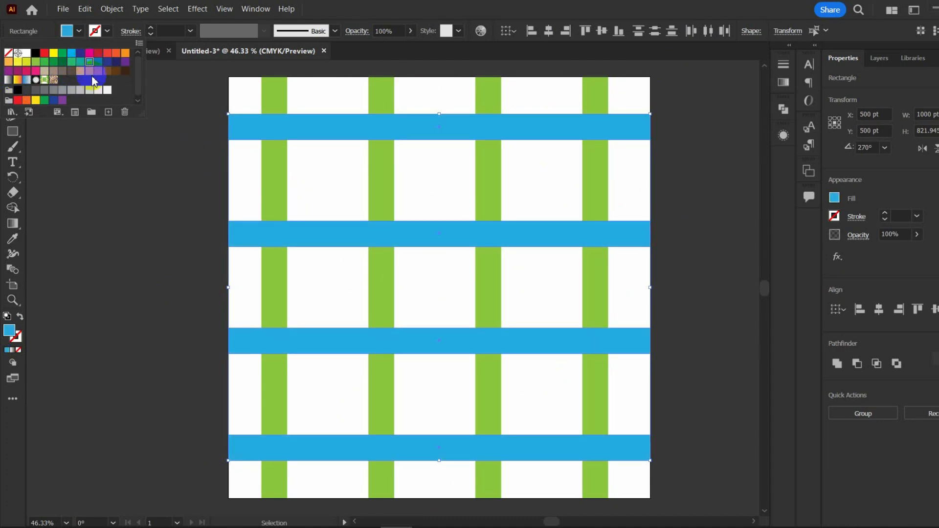
click(155, 221)
Step: Make an Intertwine object from all the green and blue strips
drag(242, 92, 606, 479)
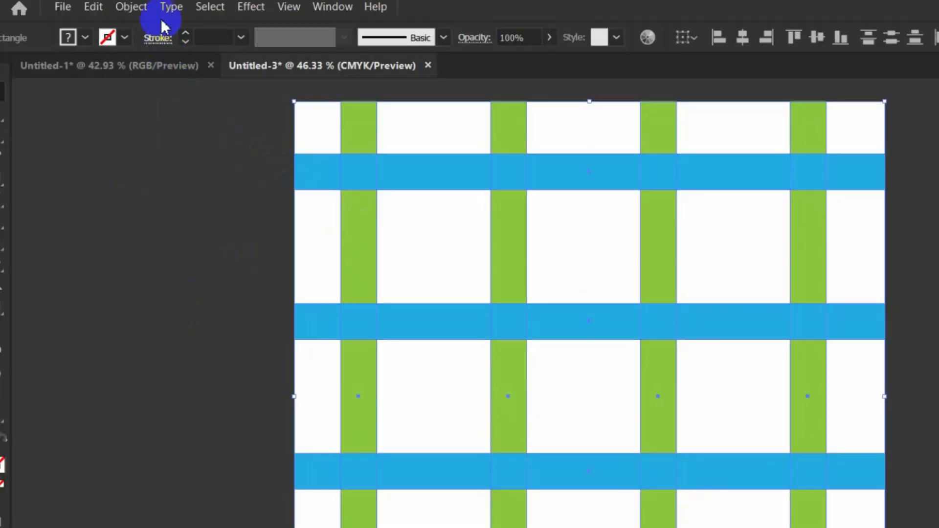
click(112, 9)
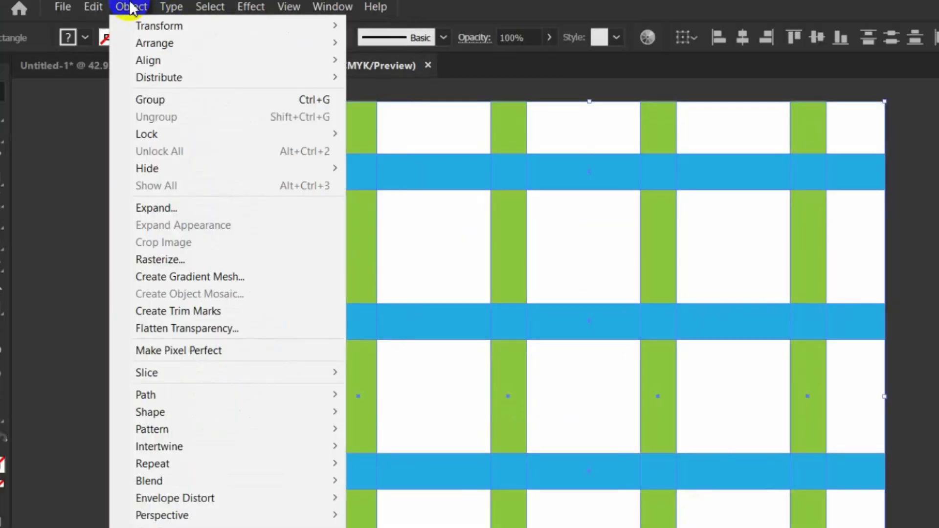
mouse_move(236, 450)
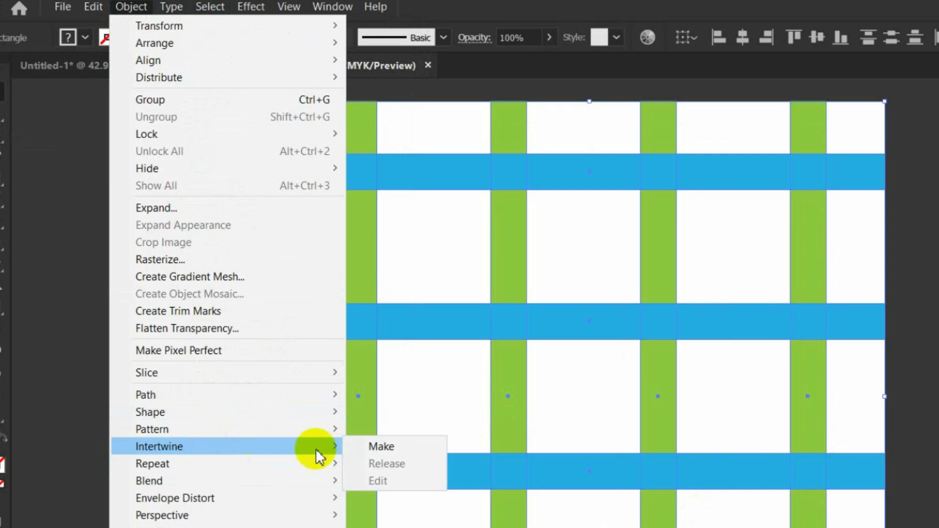
click(397, 447)
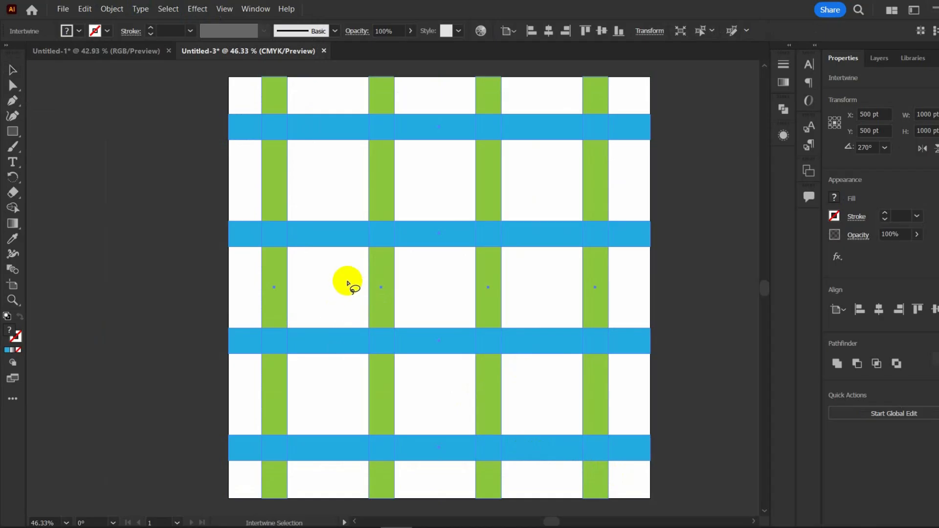
Step: Bring green over blue at crossings column 1 of row 1, columns 2 and 4 of rows 2 and 4, and column 3 of row 3
click(275, 132)
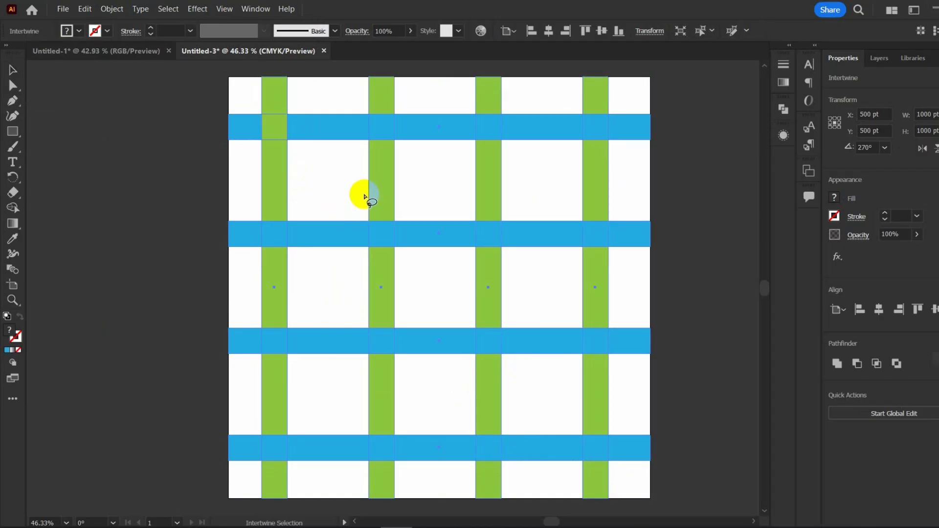
click(600, 234)
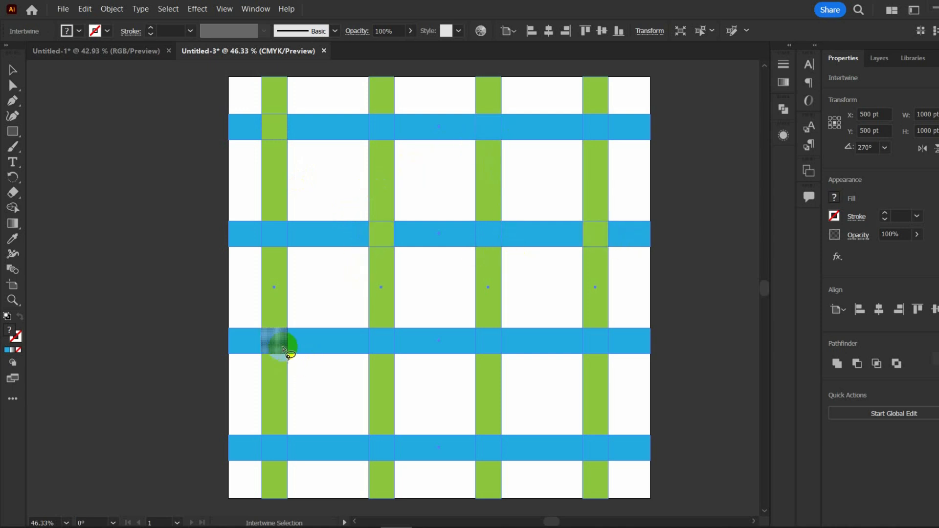
click(487, 344)
click(597, 448)
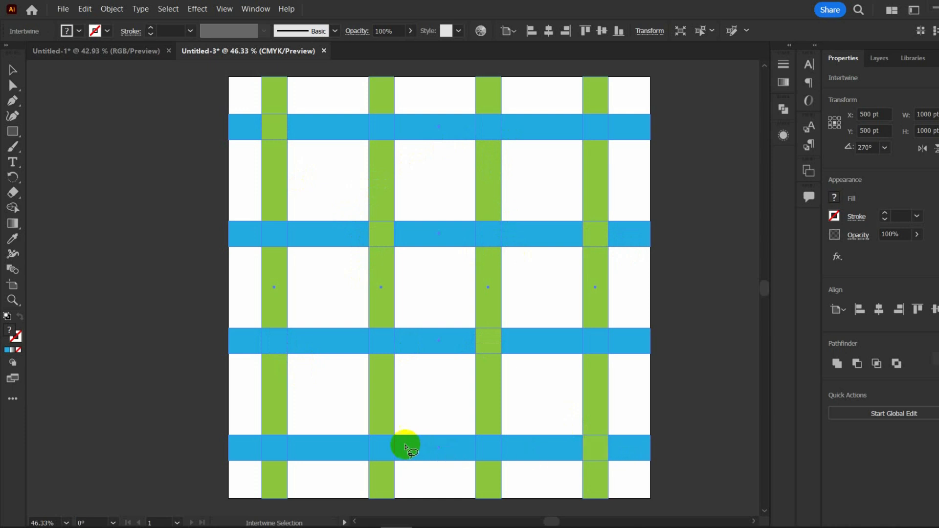
click(384, 447)
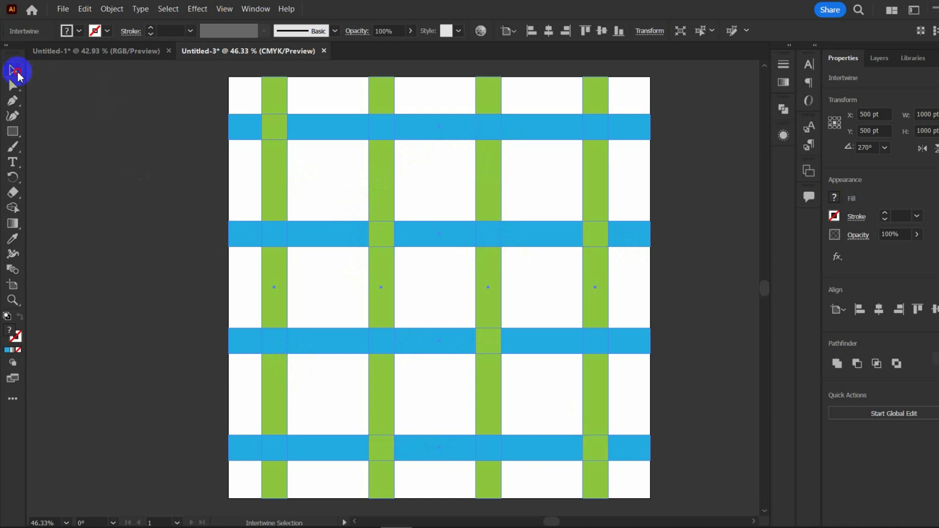
click(165, 163)
Step: Shrink the intertwined grid proportionally around its centre to about 640 pt wide
drag(268, 220, 636, 387)
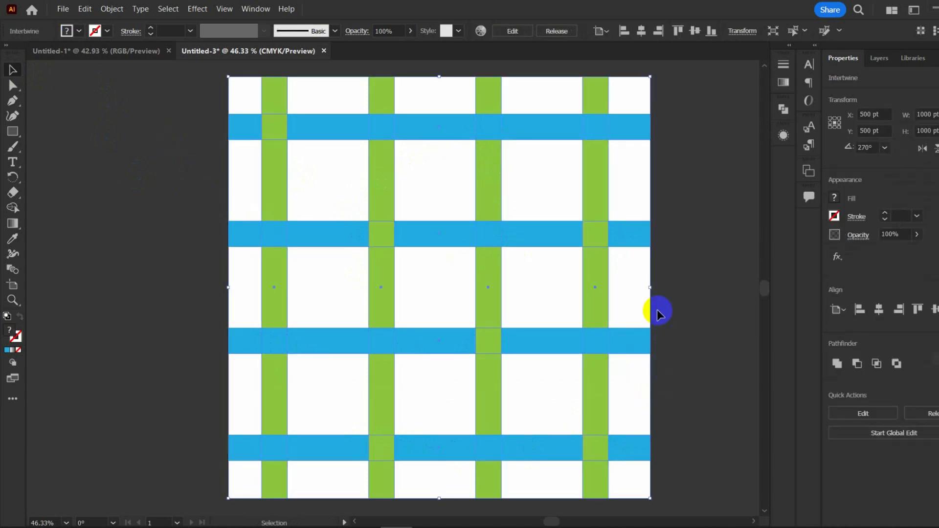
drag(651, 291, 574, 299)
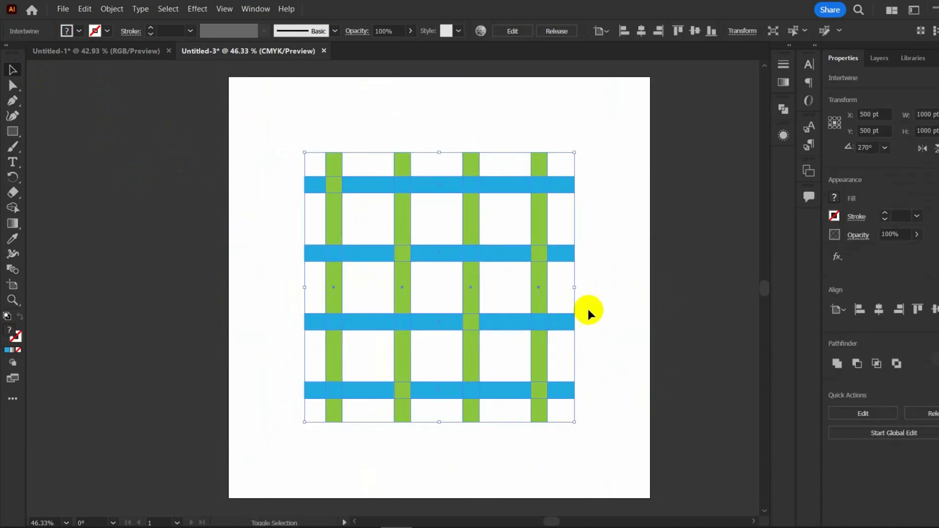
click(594, 310)
Step: Draw a rectangle about 39 × 26 pt on the first green strip, directly above the top blue strip, with a 90° white-to-black gradient fill
drag(467, 290, 523, 320)
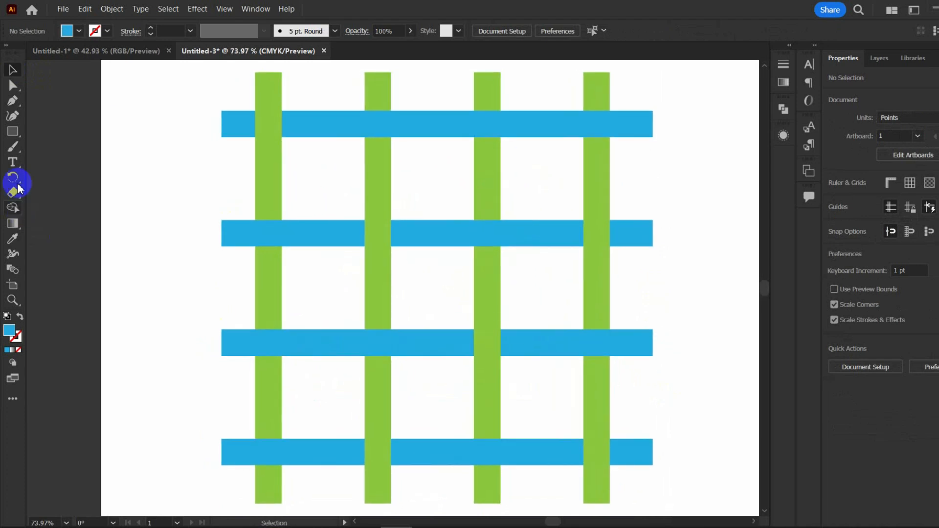
click(17, 135)
mouse_move(261, 87)
mouse_down()
mouse_move(348, 141)
mouse_move(348, 198)
mouse_move(390, 383)
mouse_up()
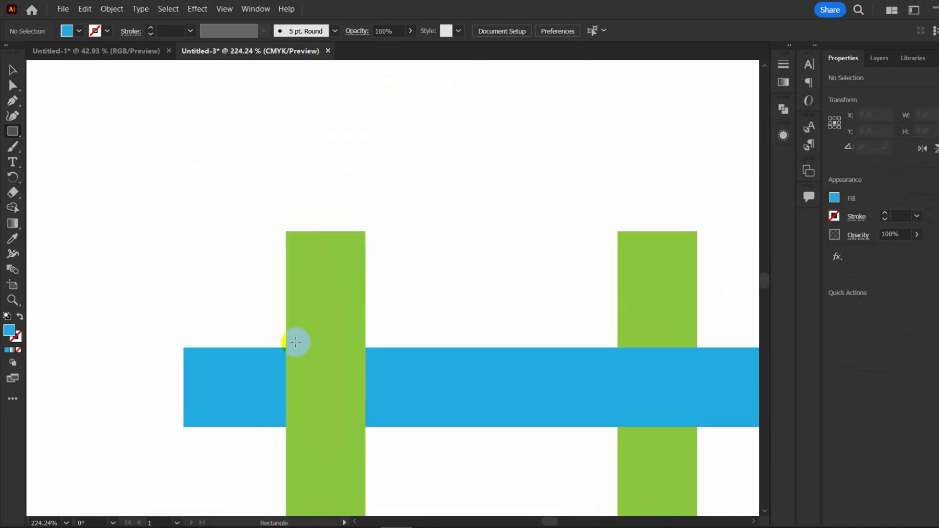
mouse_move(286, 349)
mouse_down()
mouse_move(359, 281)
mouse_move(361, 256)
mouse_move(365, 295)
mouse_up()
click(14, 351)
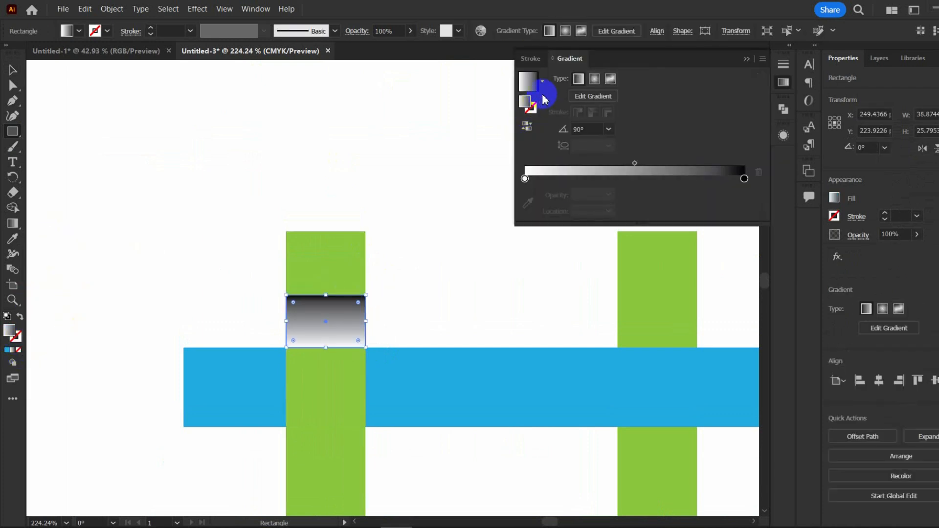
Step: Change the gradient rectangle's blending mode so its white part blends into the green strip as a shadow
click(358, 32)
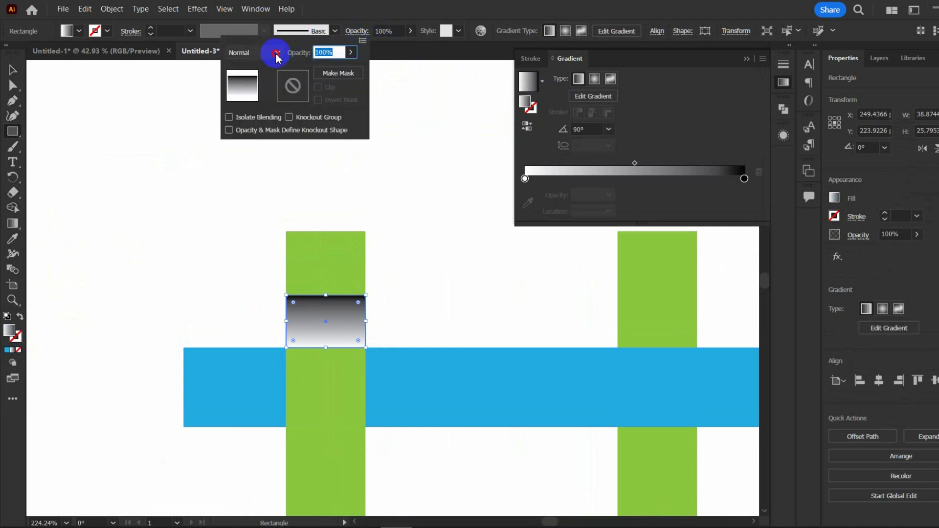
click(277, 54)
click(252, 95)
click(14, 72)
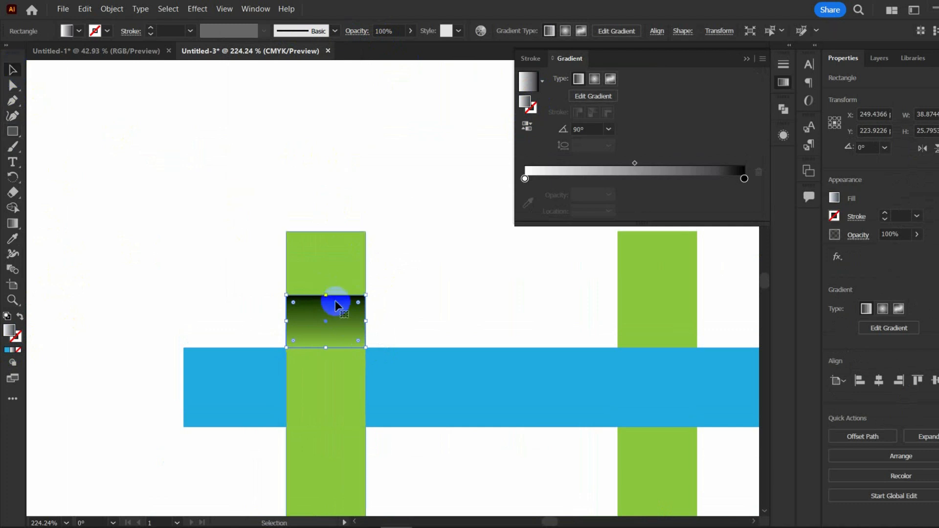
Step: Duplicate the shadow rectangle and turn the copies so that shadows border all four sides of the top-left crossing
drag(373, 289, 257, 350)
click(225, 291)
drag(349, 320, 283, 332)
click(320, 290)
click(304, 303)
drag(319, 287, 305, 348)
drag(280, 329, 271, 322)
drag(271, 322, 406, 322)
drag(430, 262, 356, 378)
click(452, 386)
drag(486, 382, 436, 389)
drag(435, 389, 331, 294)
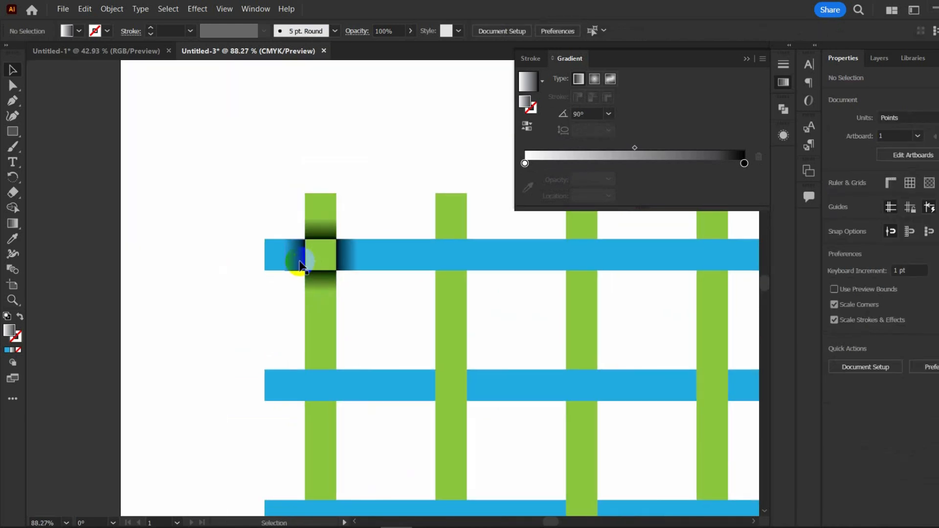
Step: Move the shadows above and below the top-left crossing onto the blank area left of the grid
click(321, 230)
shift+click(324, 277)
drag(204, 285, 175, 291)
drag(279, 334, 218, 362)
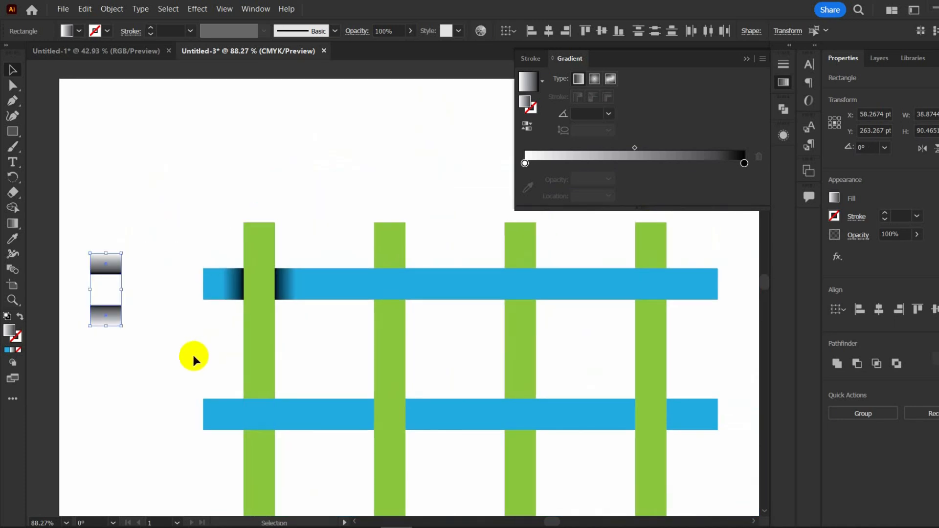
Step: Copy the first crossing's two side shadows to the second top-row crossing and rotate them above and below the blue strip
click(235, 293)
drag(289, 296, 422, 283)
drag(431, 265, 389, 341)
click(436, 359)
Step: Duplicate the shadows of the first two top-row crossings onto the third and fourth crossings and rotate the copies to reverse their order
click(286, 285)
shift+click(246, 288)
shift+click(391, 320)
drag(471, 317, 647, 318)
drag(670, 245, 528, 316)
Step: Edit the Intertwine object so the third green strip passes over the top blue strip
click(450, 378)
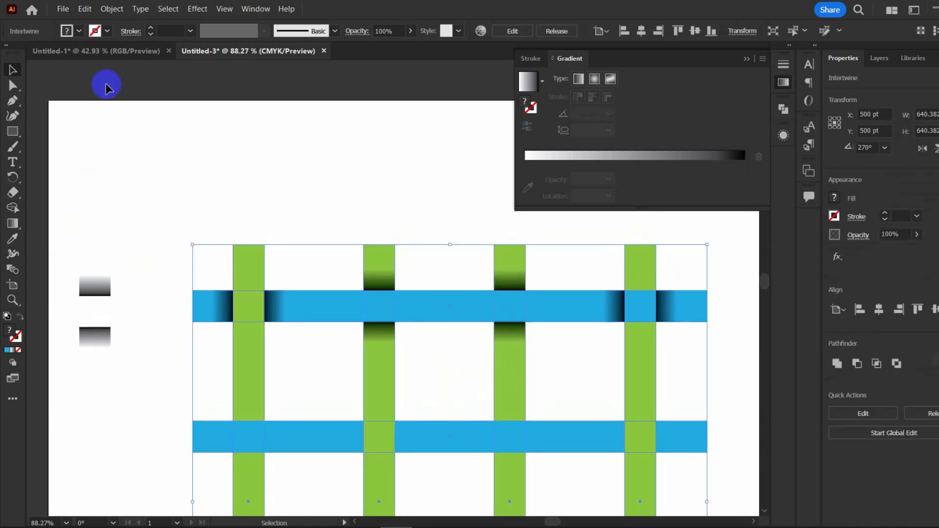
click(111, 9)
mouse_move(206, 323)
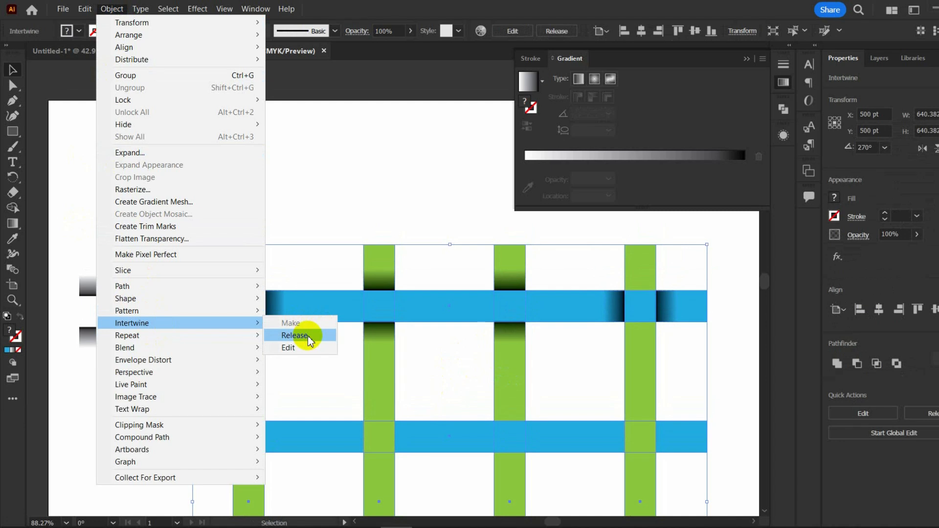
click(295, 335)
click(461, 357)
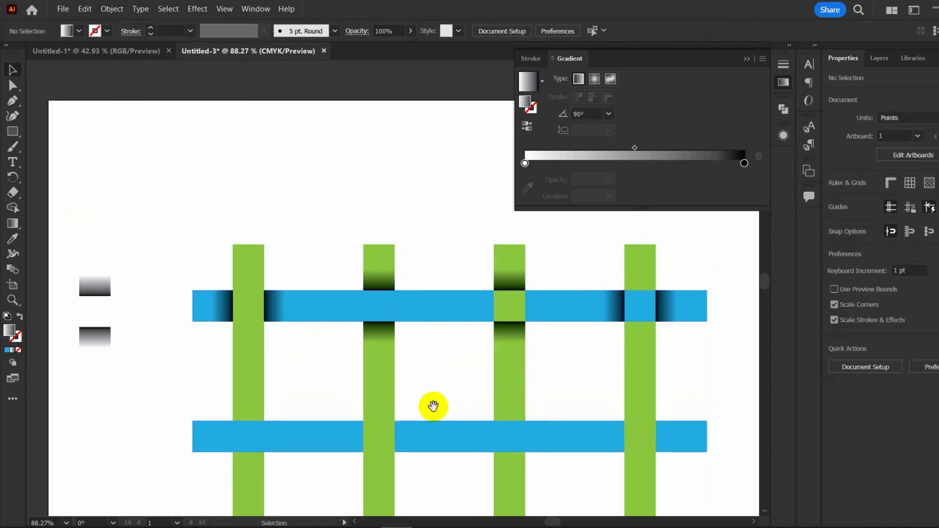
Step: Rotate the shadow pair at the third top-row crossing by 90° onto the blue strip, on both sides of the green strip
scroll(428, 369, down, 2)
scroll(420, 372, up, 1)
click(505, 308)
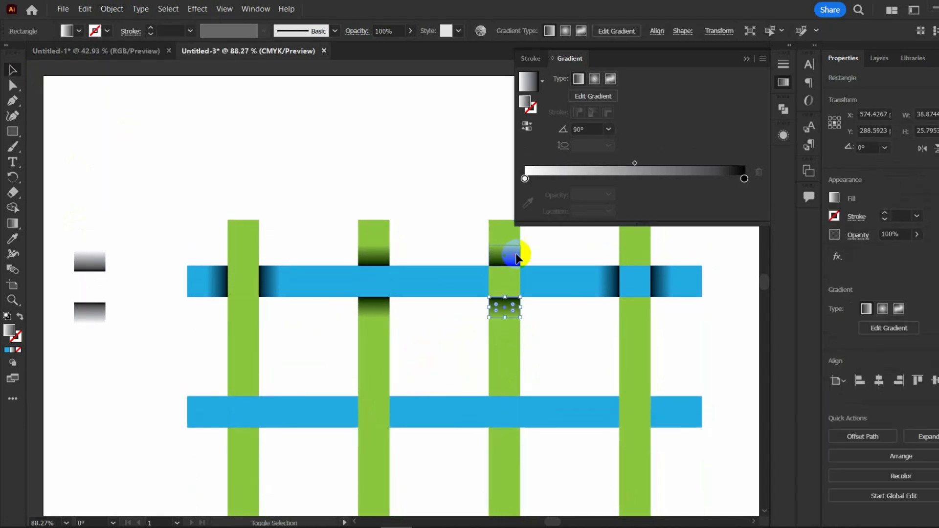
shift+click(511, 254)
drag(528, 240, 406, 263)
click(568, 335)
Step: Rotate the shadow pair at the fourth top-row crossing by 90° onto the green strip, above and below the blue strip
click(661, 284)
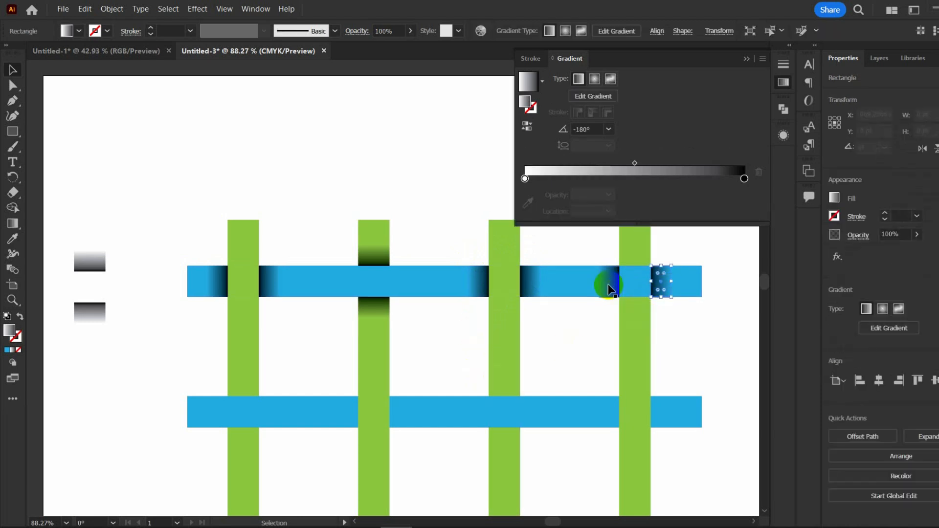
shift+click(613, 289)
drag(681, 262, 652, 321)
click(465, 377)
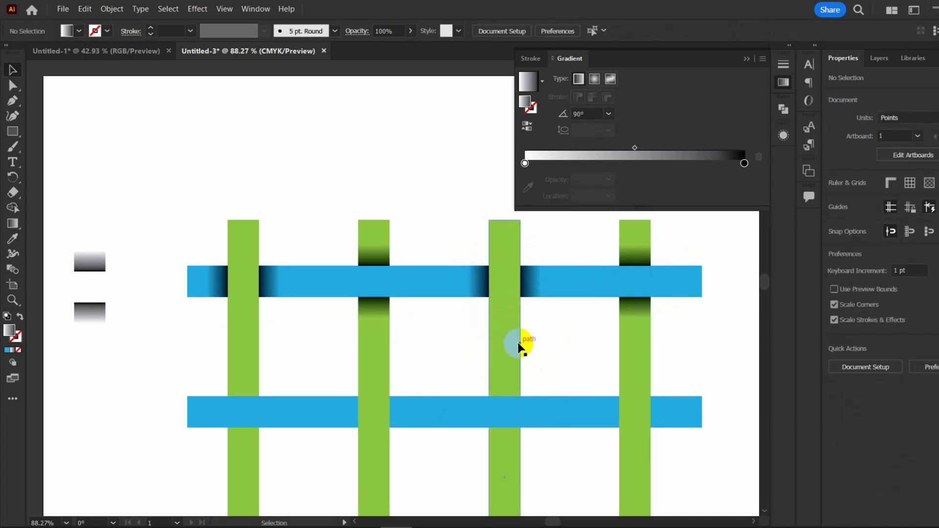
Step: Duplicate the eight top-row shadows onto the second blue strip, reversed horizontally to match its over-and-under crossings
click(269, 284)
shift+click(218, 283)
shift+click(377, 308)
shift+click(374, 255)
shift+click(480, 282)
shift+click(531, 281)
shift+click(639, 308)
shift+click(646, 258)
drag(648, 259, 322, 428)
drag(238, 440, 258, 440)
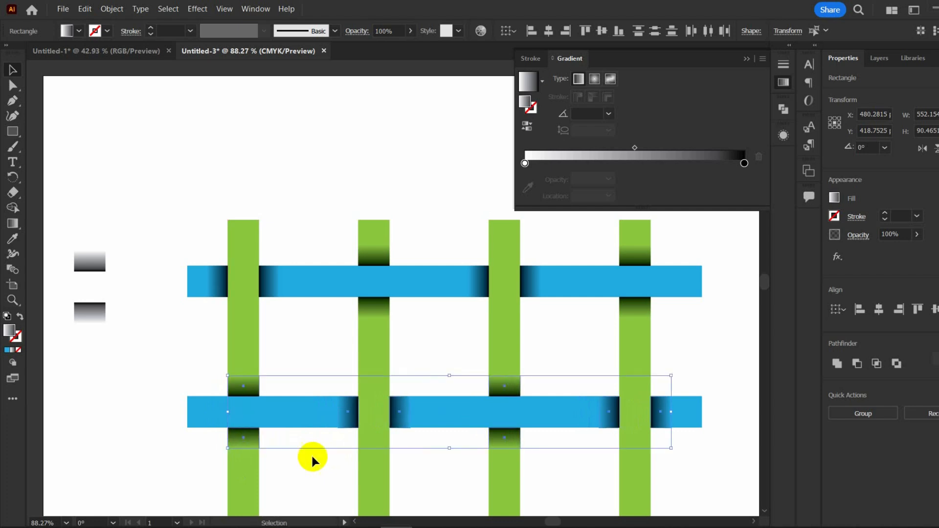
click(325, 460)
Step: Collapse the gradient settings and duplicate the shadows of the top two rows onto the third and fourth blue strips
scroll(388, 449, down, 3)
drag(342, 442, 345, 302)
click(747, 58)
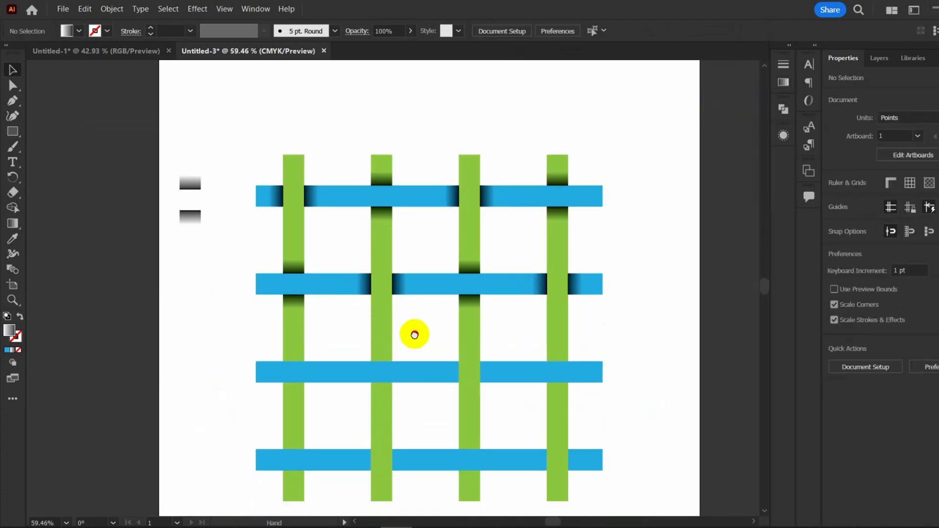
drag(388, 350, 431, 321)
drag(308, 149, 624, 190)
drag(309, 132, 634, 132)
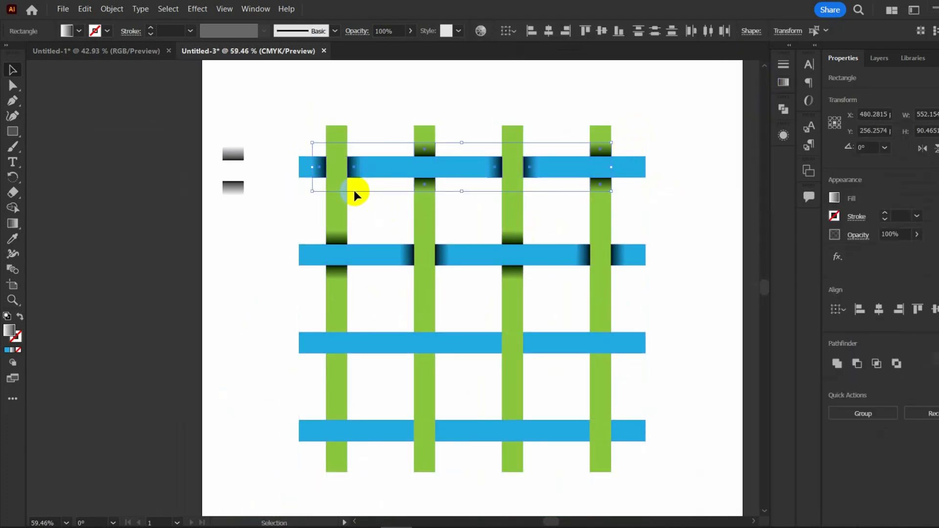
drag(385, 170, 436, 350)
drag(322, 239, 628, 441)
shift+click(609, 260)
click(650, 483)
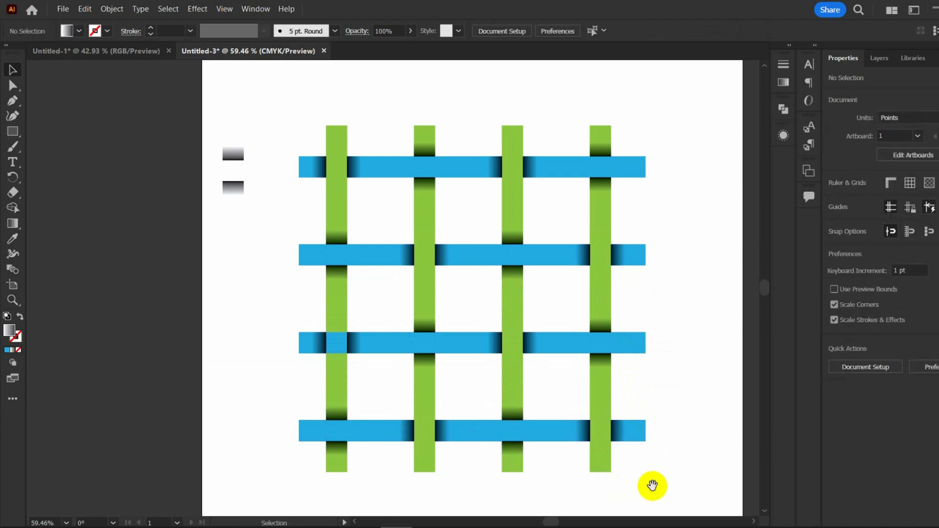
Step: Set the opacity of all shadow rectangles on the grid to 50%
drag(642, 477, 345, 139)
shift+click(383, 174)
shift+click(385, 168)
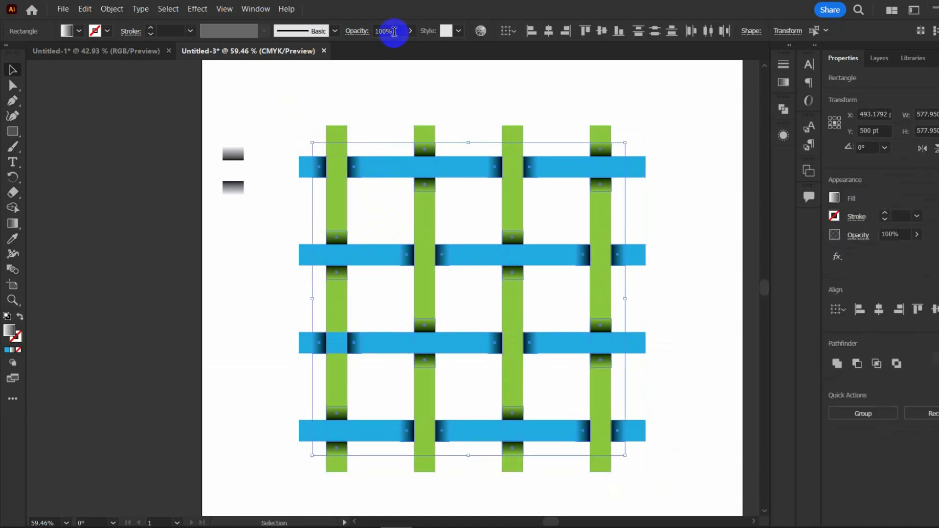
key(BackSpace)
key(BackSpace)
key(BackSpace)
key(BackSpace)
text(50)
key(Return)
click(757, 208)
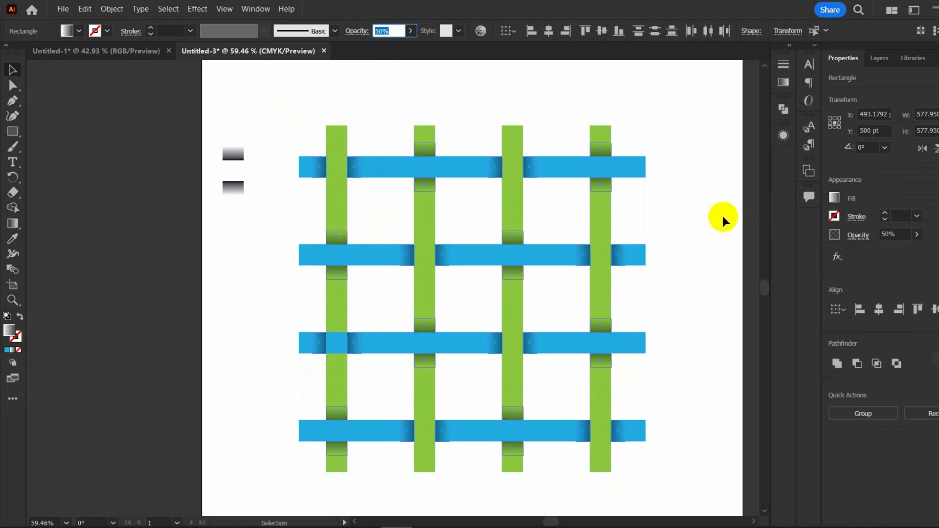
drag(671, 231, 652, 232)
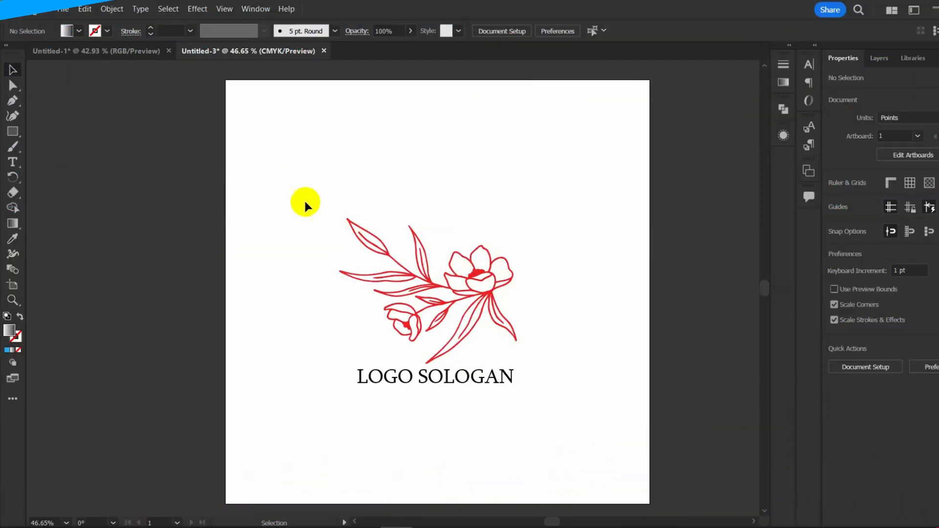
Step: Shift the flower drawing and the LOGO SOLOGAN text together about 14 pt left and 2 pt down, and deselect them
drag(304, 204, 532, 387)
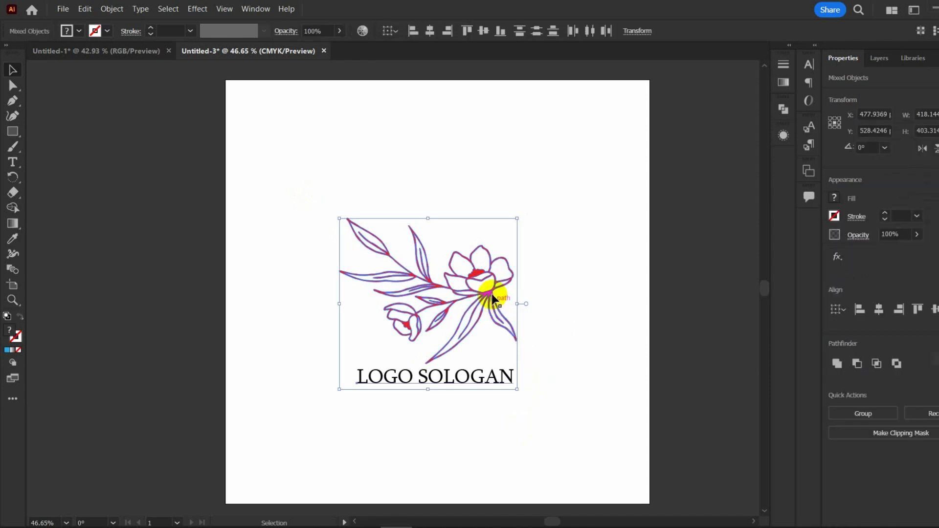
drag(490, 292, 483, 294)
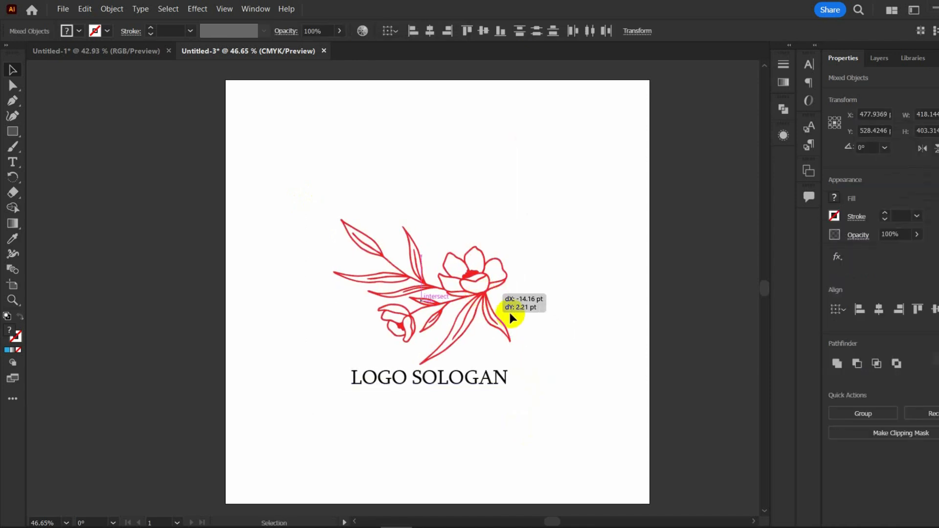
click(521, 319)
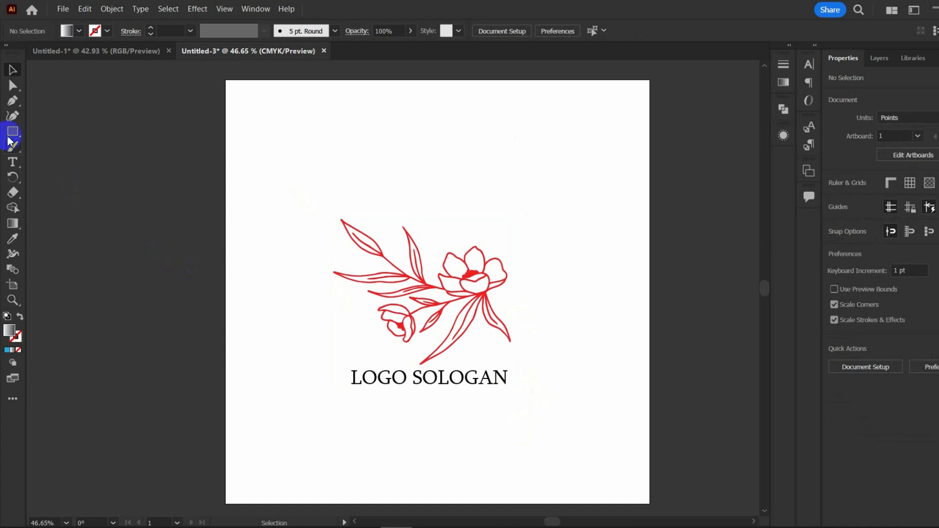
Step: Draw a circle about 633 pt in diameter around the flower logo, with no fill and a 1 pt black stroke
drag(16, 131, 53, 144)
drag(430, 299, 558, 420)
key(shift+x)
click(106, 31)
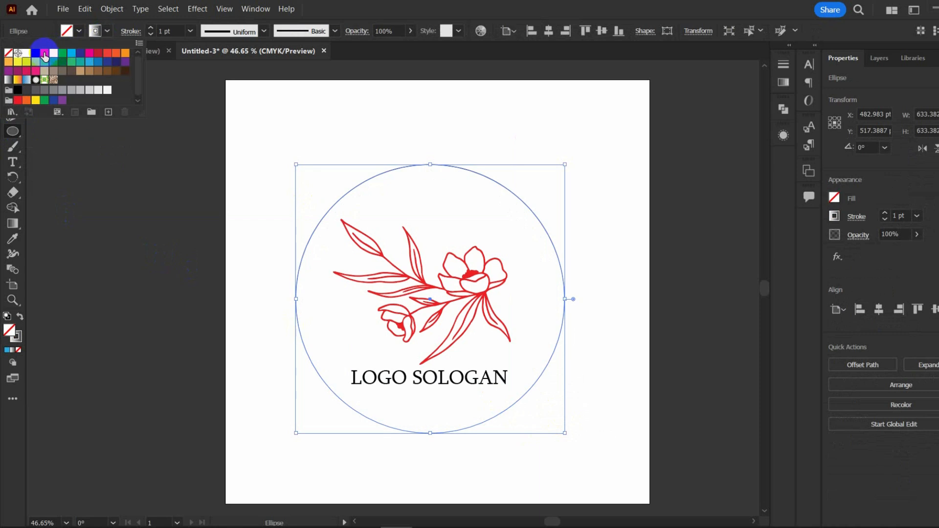
click(37, 54)
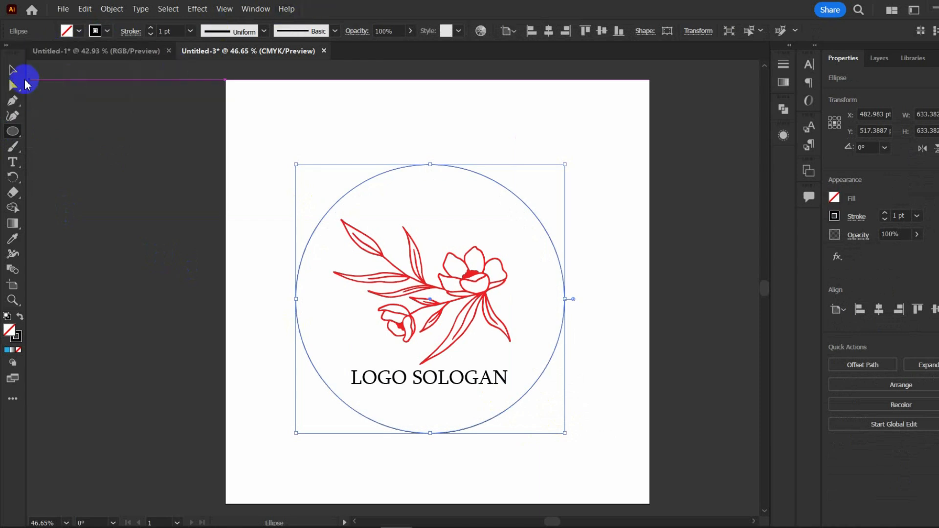
click(19, 72)
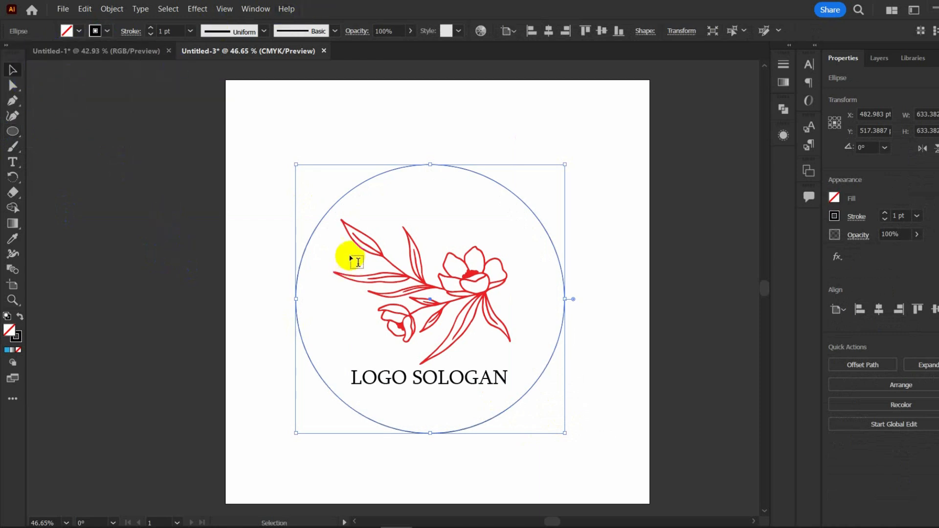
Step: Start type along the circle's path from its left side
key(t)
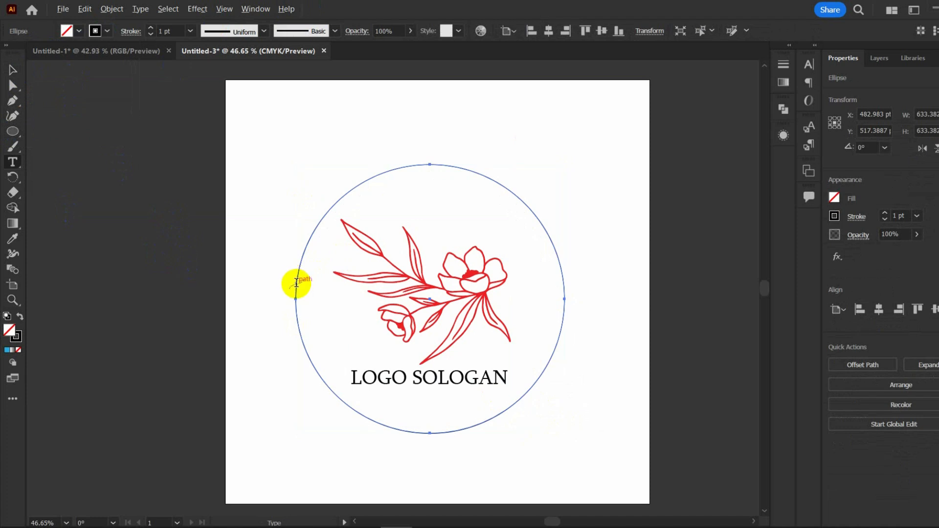
click(296, 284)
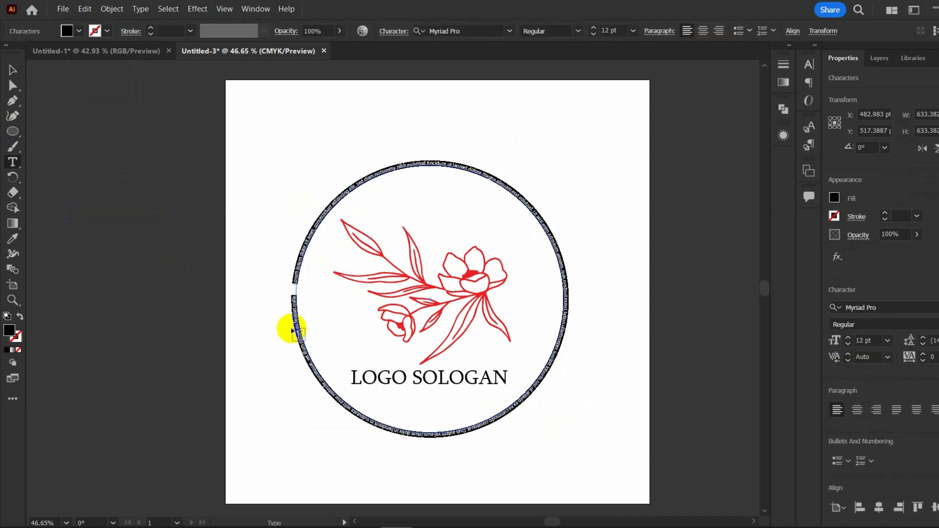
text(0)
key(Return)
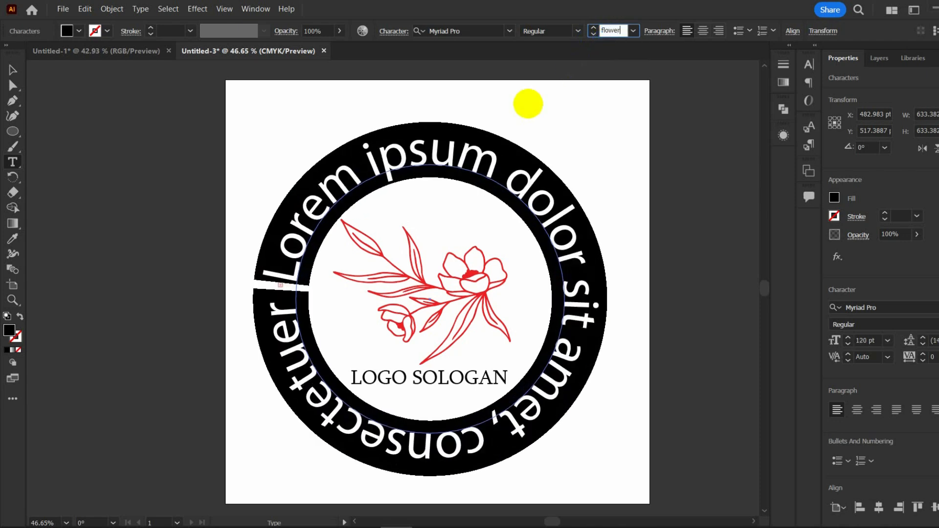
click(448, 159)
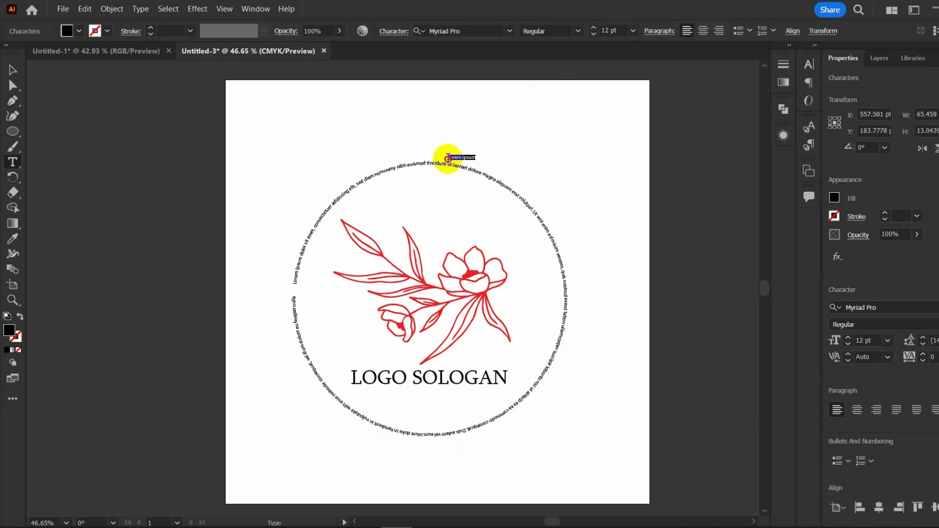
key(ctrl+z)
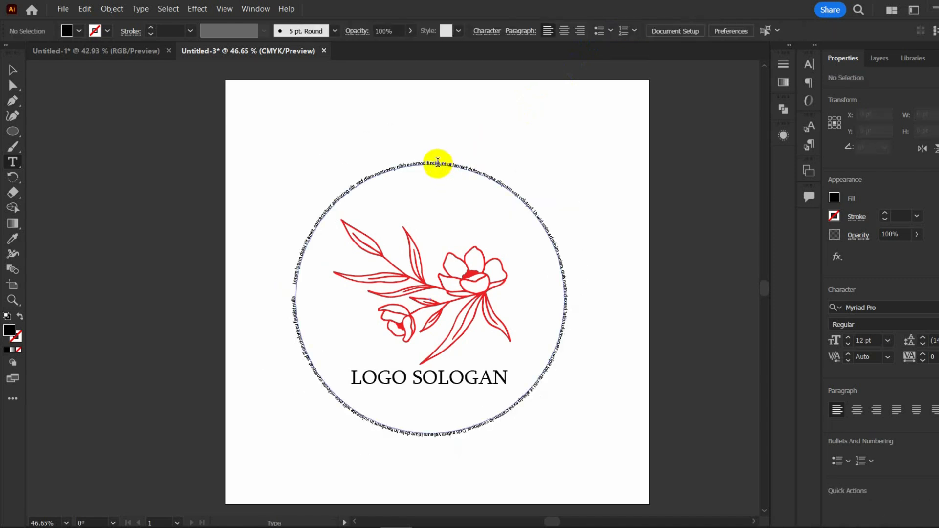
Step: Replace the placeholder text on the circle with "Flower smell goos" at a font size of 130 pt
double_click(438, 163)
click(438, 163)
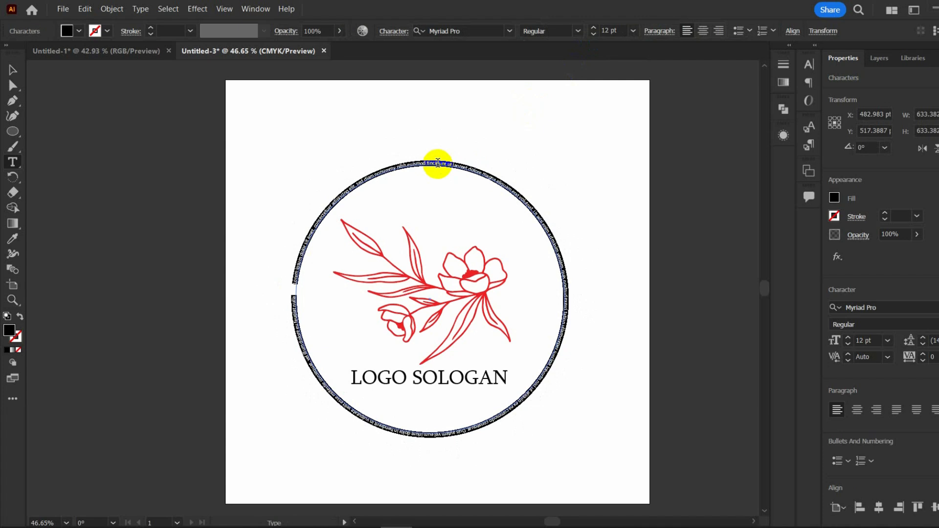
key(BackSpace)
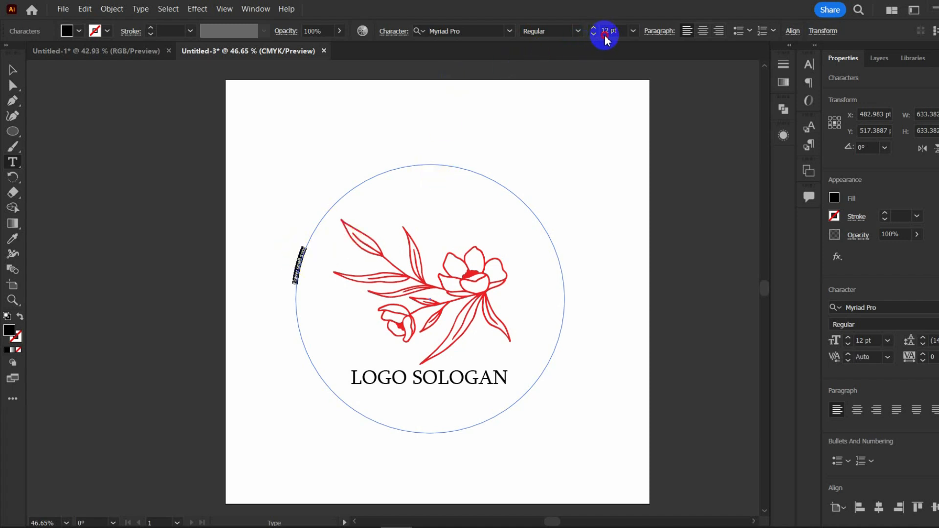
text(130)
key(Return)
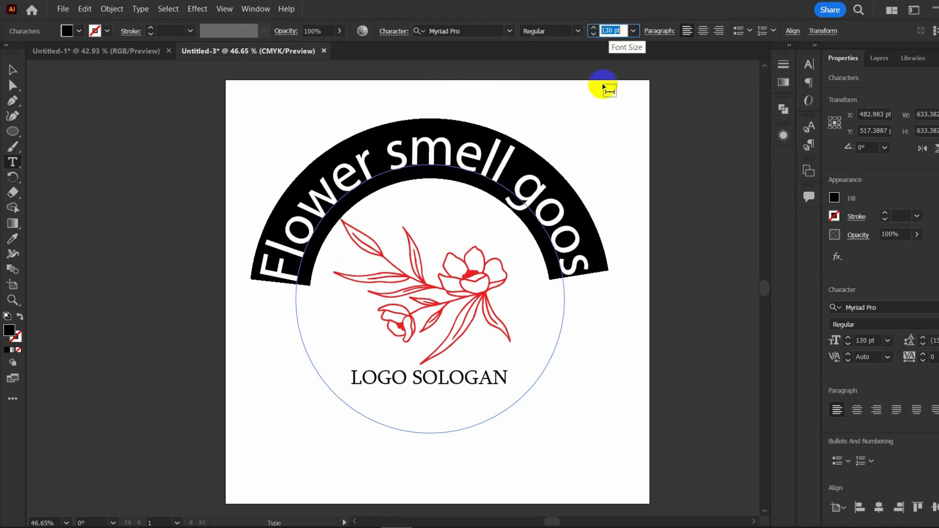
Step: Correct "goos" to "good" and "Flower" to "Flowers" in the text on the circle
drag(579, 244, 593, 270)
text(d)
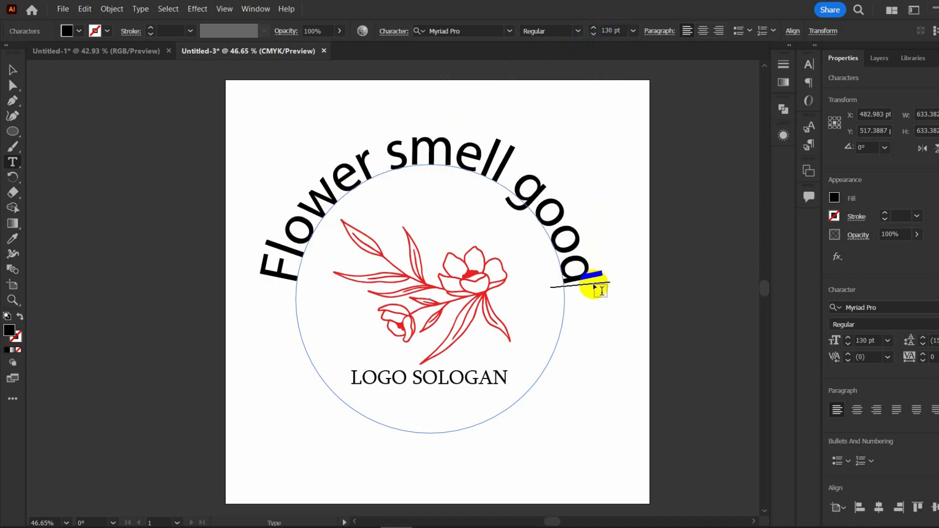
click(372, 170)
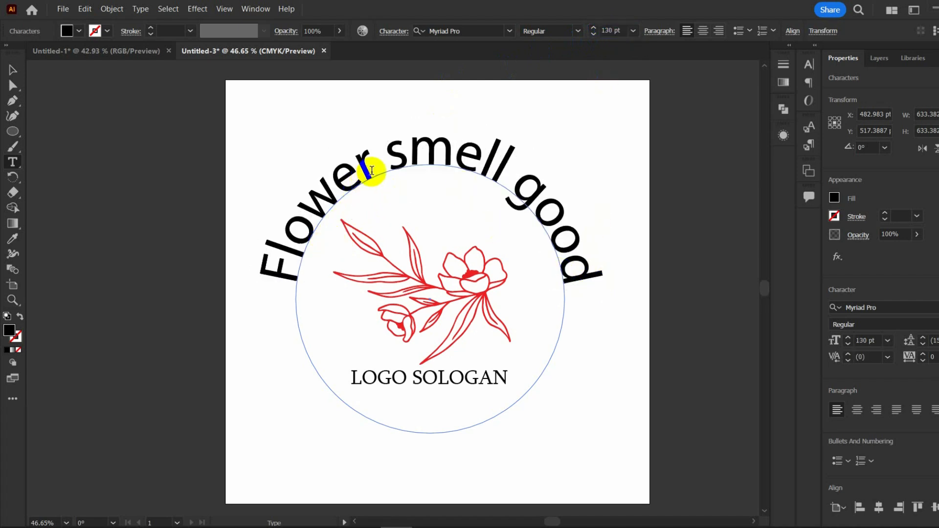
text(s)
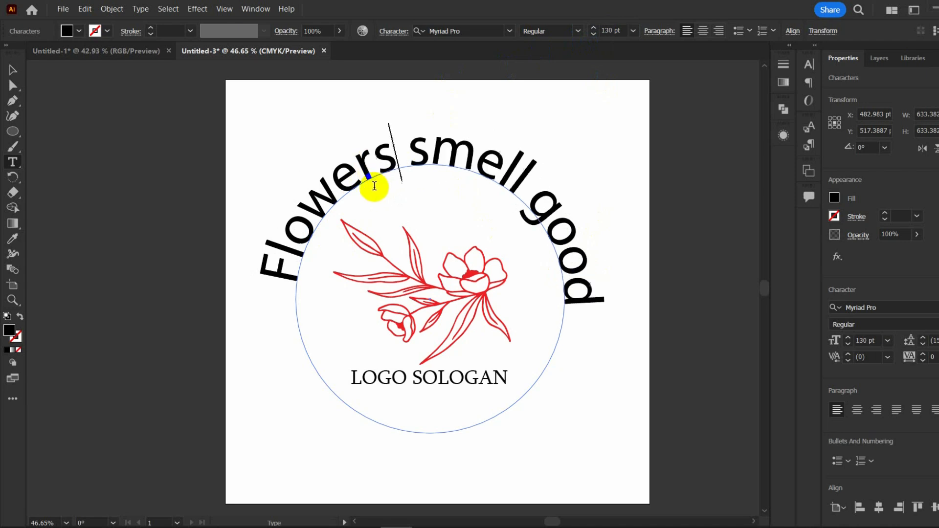
Step: Capitalize the last two words of the curved text so it reads "Flowers Smell Good"
drag(408, 156, 424, 159)
double_click(424, 159)
click(416, 173)
key(BackSpace)
text(S)
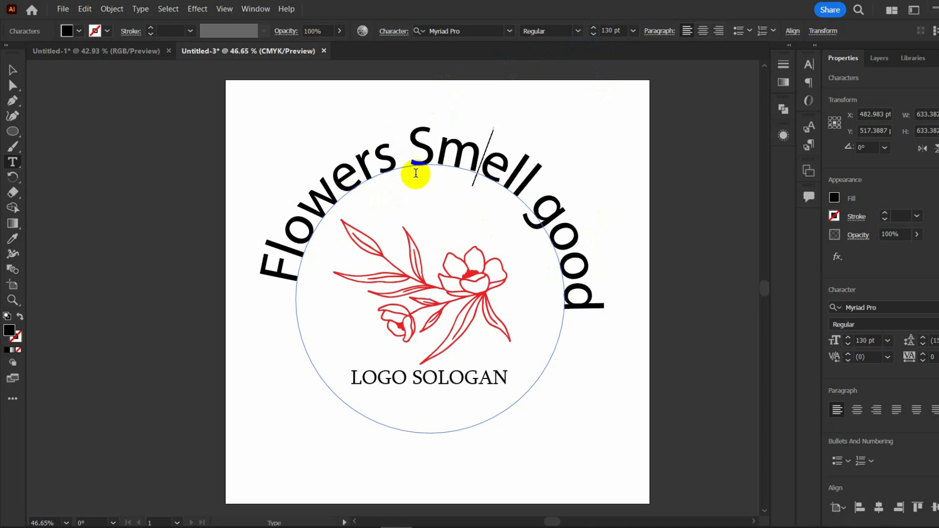
key(Delete)
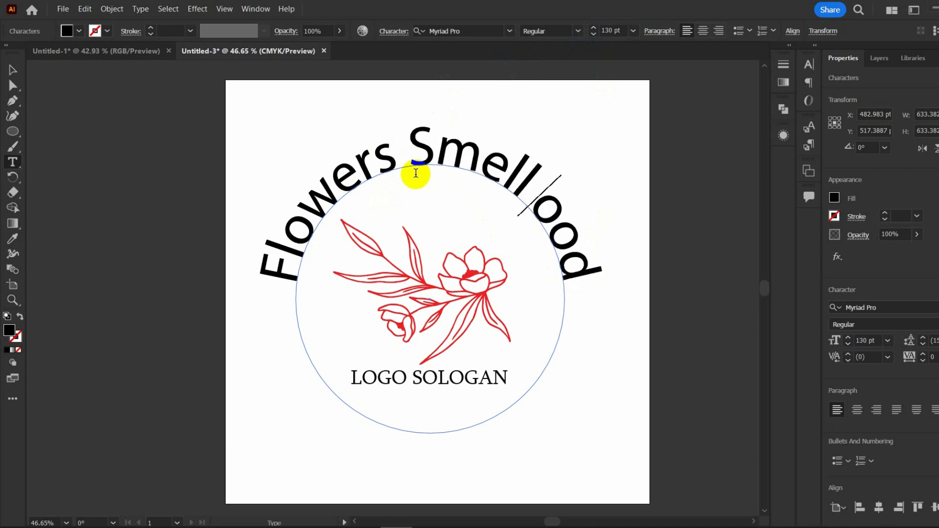
text(H)
key(BackSpace)
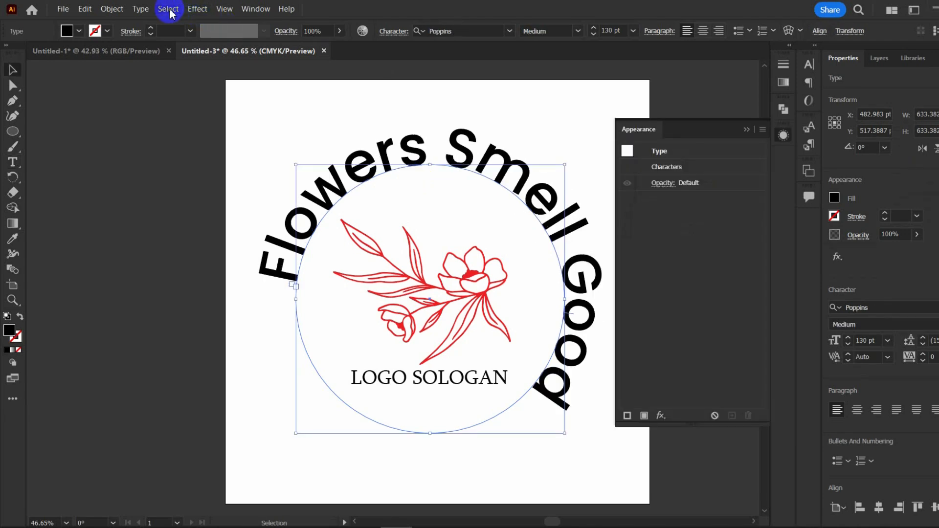
click(142, 12)
mouse_move(173, 115)
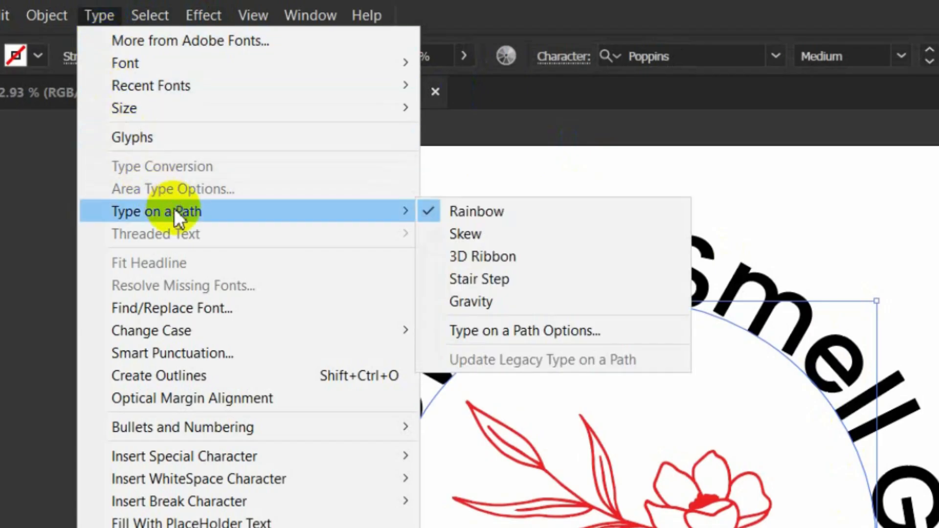
click(506, 330)
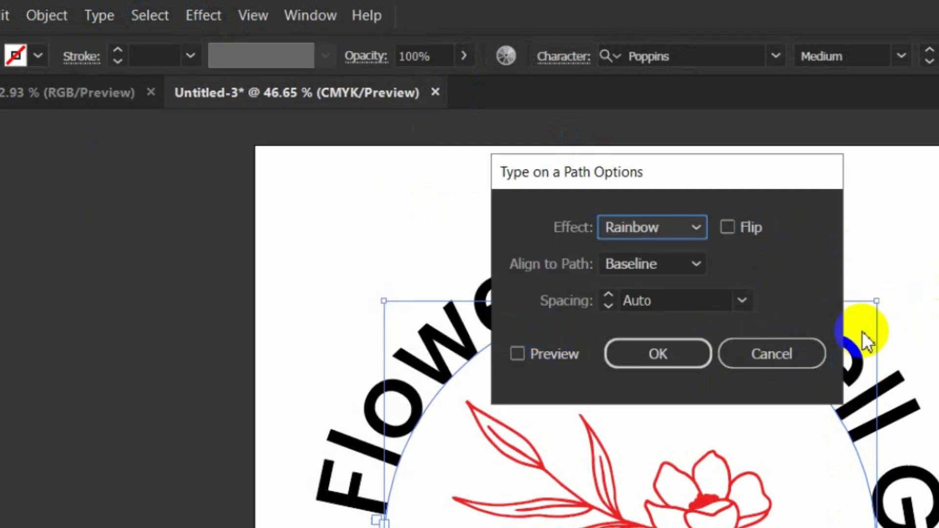
click(773, 354)
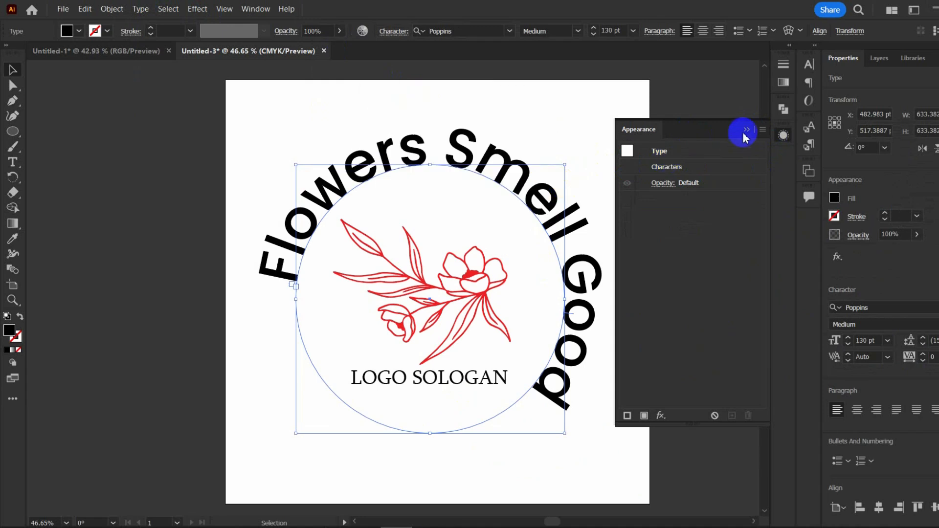
Step: Collapse the Appearance settings and open the Type on a Path Options for the curved text, placing the dialog clear of the artwork
click(747, 130)
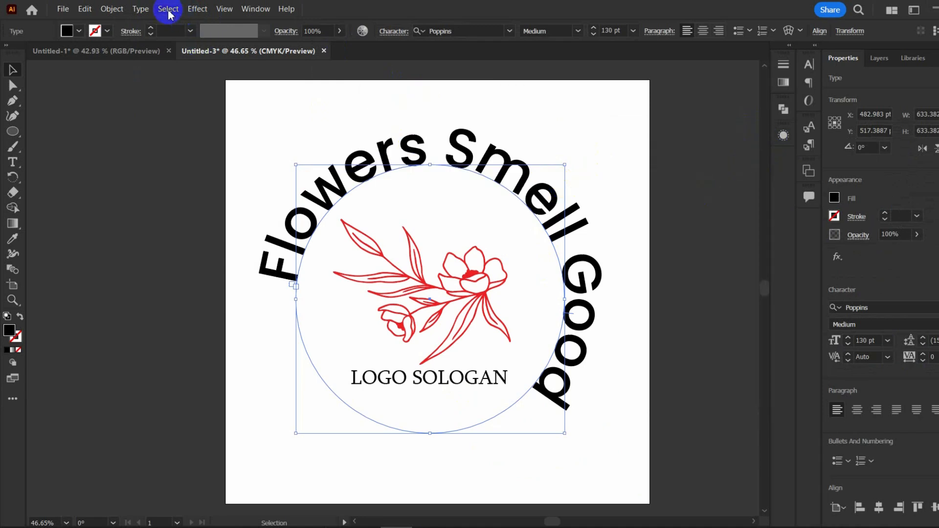
click(141, 10)
click(169, 116)
click(367, 181)
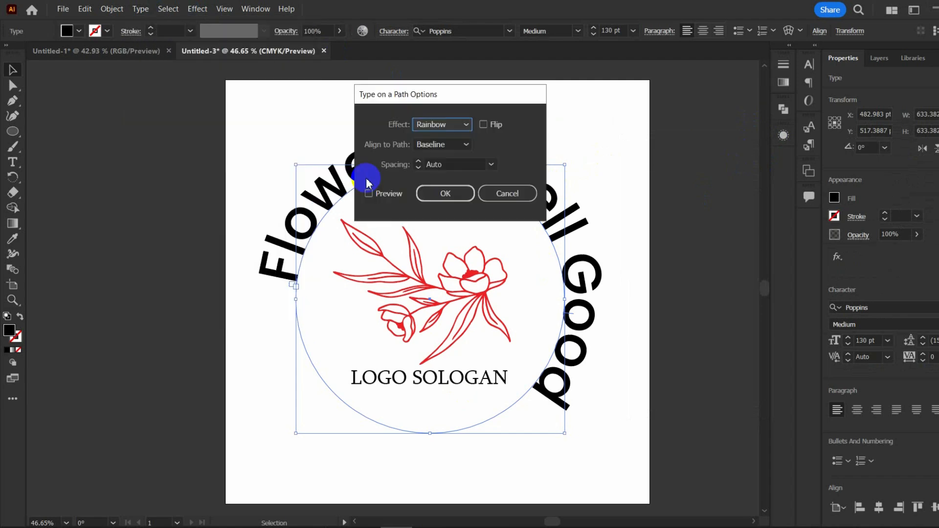
drag(493, 98, 705, 78)
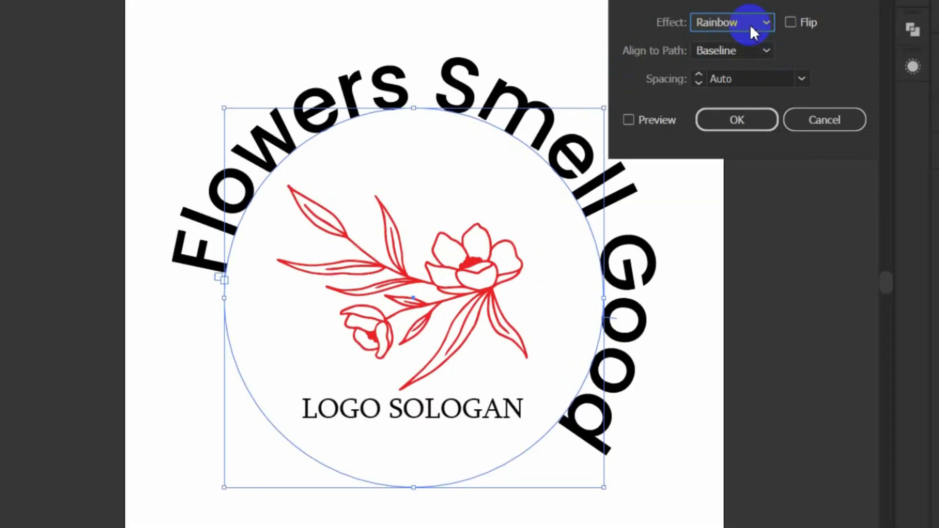
Step: Turn on Flip for the curved text and enable the preview
click(678, 103)
click(678, 103)
click(699, 104)
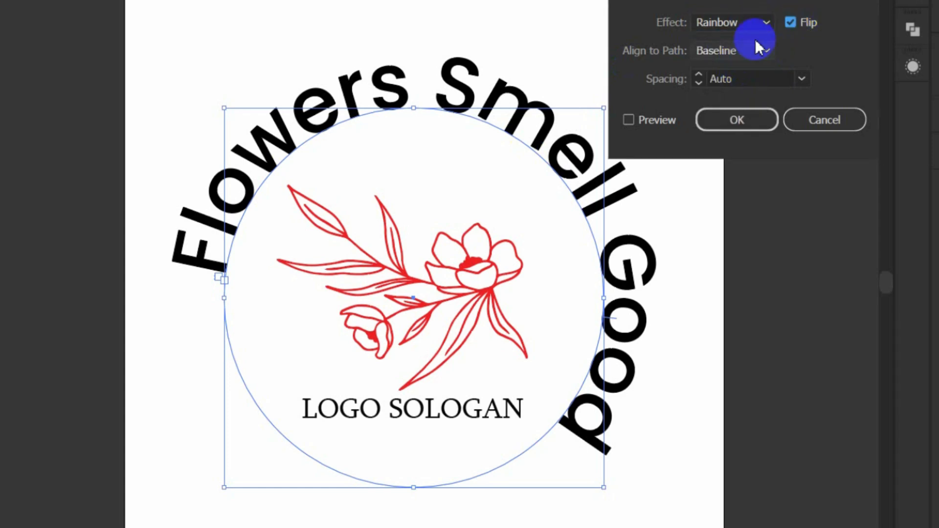
click(657, 120)
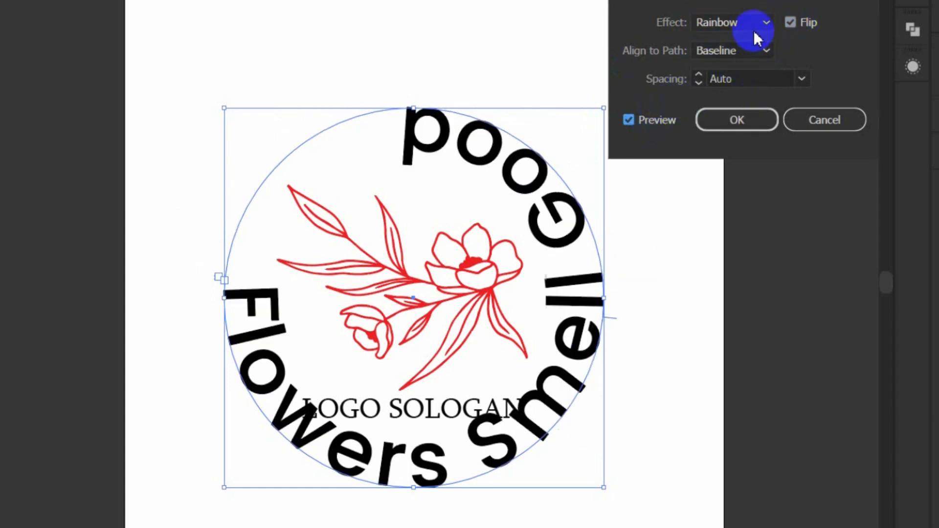
Step: Compare the Ascender, Descender, Center and Baseline alignments of the flipped text on its path, and settle on Ascender
click(741, 55)
click(741, 75)
click(748, 52)
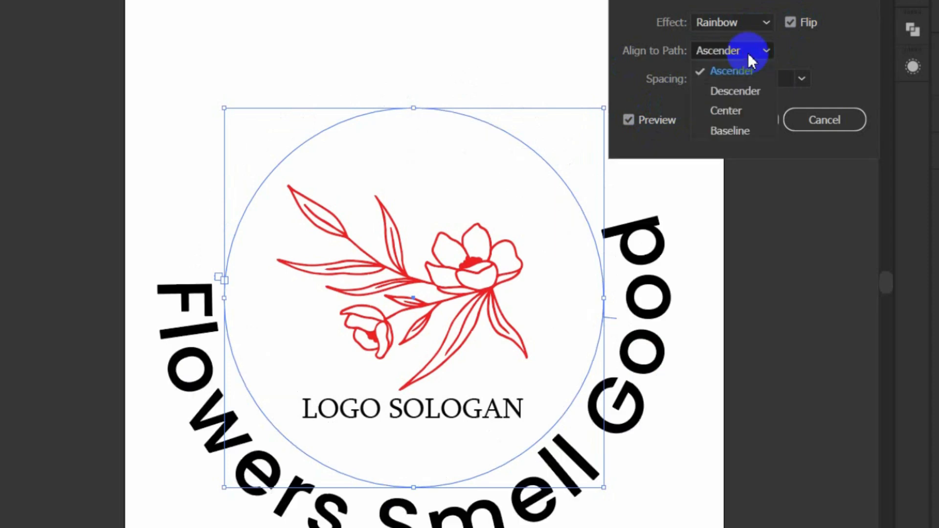
click(741, 93)
click(741, 51)
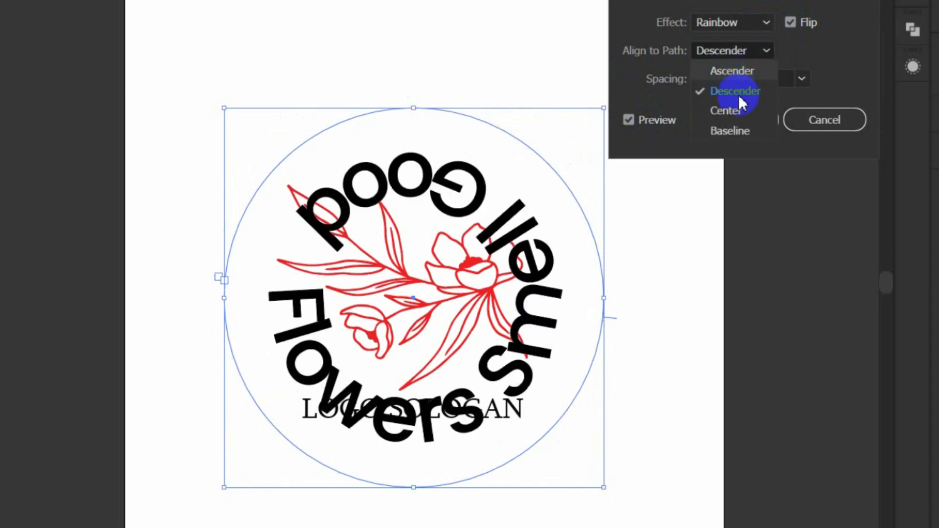
click(740, 109)
click(743, 52)
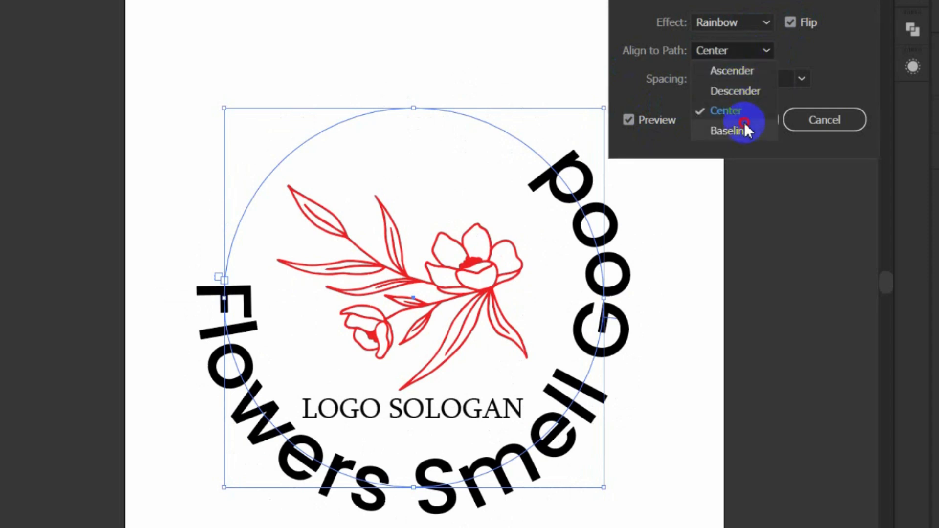
click(744, 126)
click(738, 54)
click(738, 72)
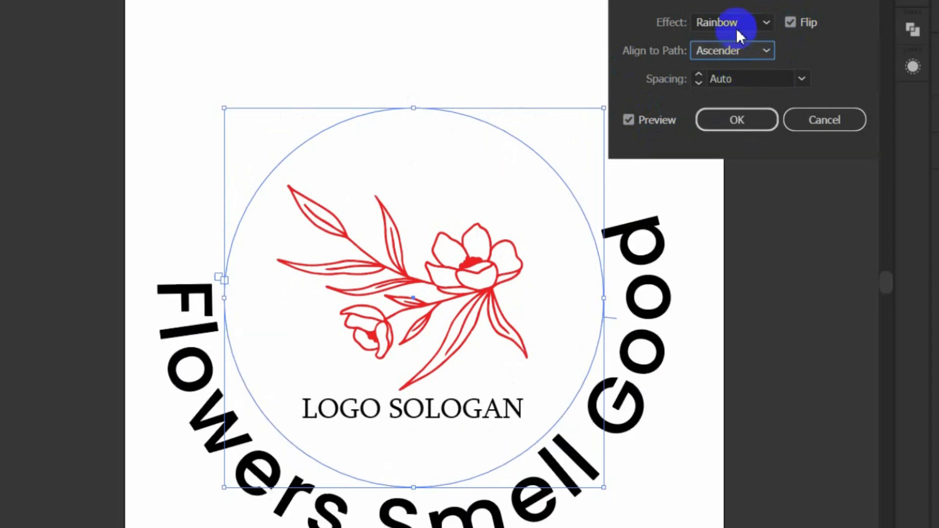
Step: Try the Skew effect on the flipped curved text, and switch it to 3D Ribbon
click(732, 22)
click(722, 62)
click(733, 22)
click(747, 82)
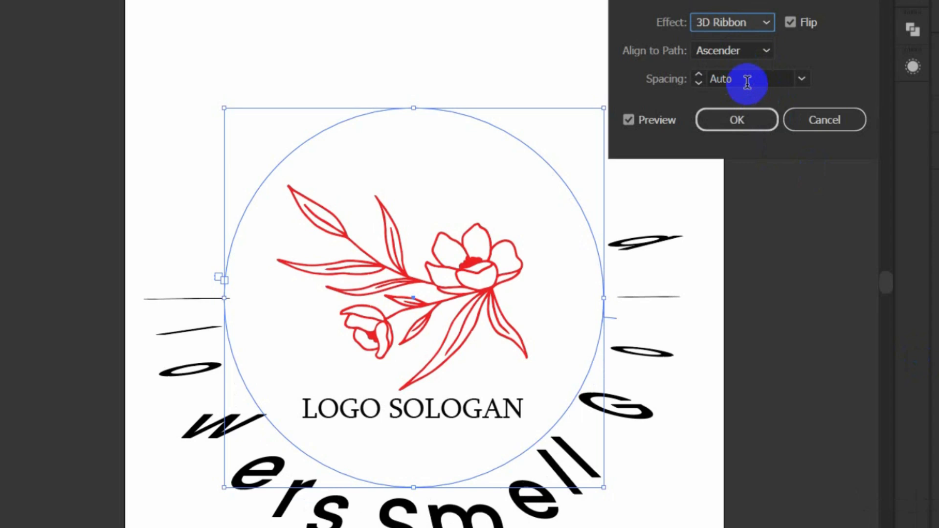
Step: Raise the spacing of the 3D Ribbon text on its path to 160 pt
click(752, 79)
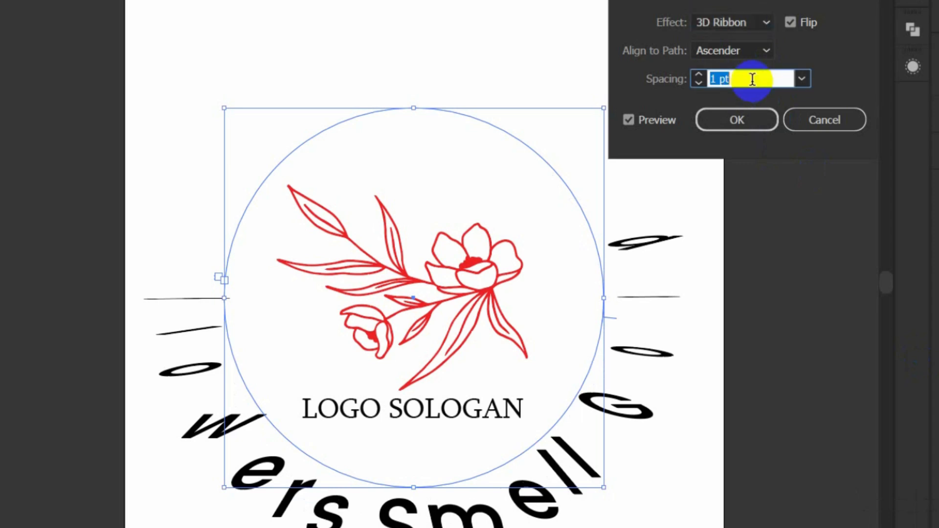
key(shift+Up)
key(shift+Up)
key(shift+Up)
key(shift+Up)
key(shift+Up)
key(shift+Up)
key(shift+Up)
key(shift+Up)
key(shift+Up)
key(shift+Up)
key(shift+Up)
key(shift+Up)
key(shift+Up)
key(shift+Up)
key(shift+Up)
key(shift+Up)
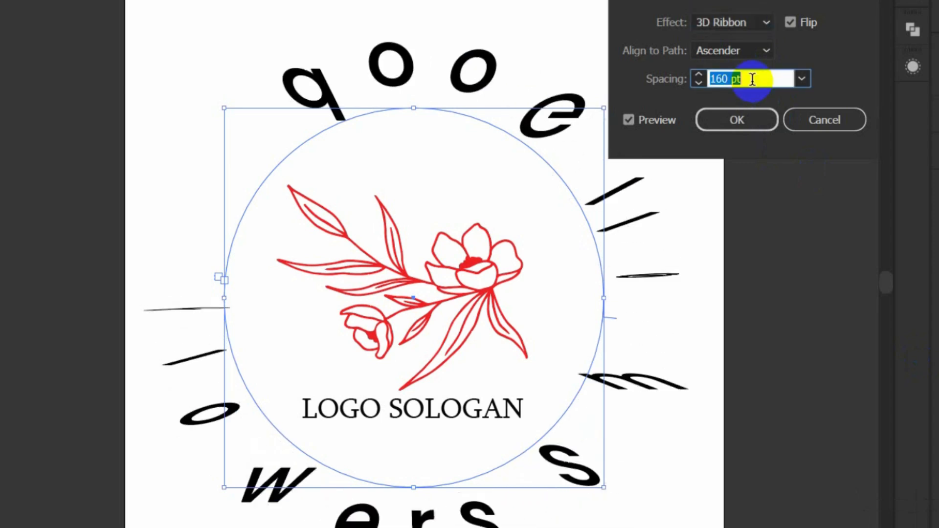
Step: Change the curved text's effect to Skew and lower its spacing to -180 pt
click(747, 25)
click(741, 60)
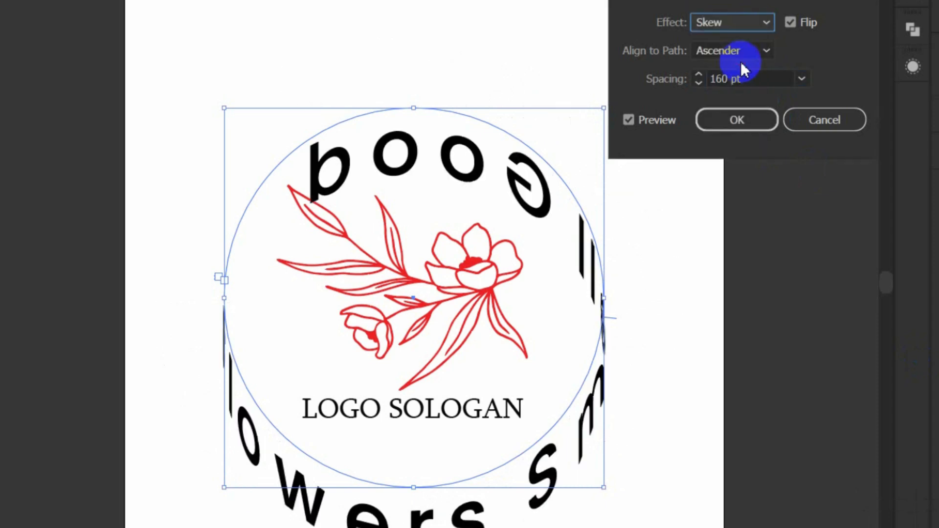
click(768, 78)
text(60)
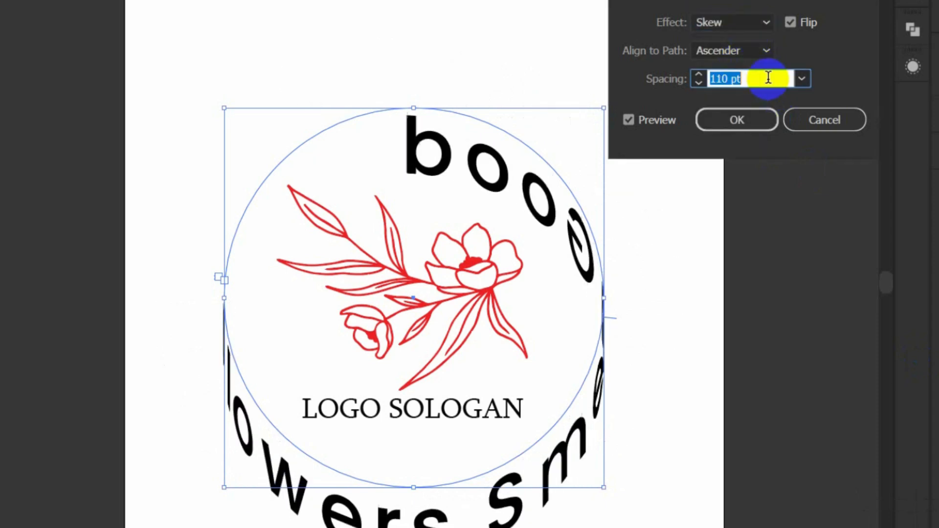
key(shift+Down)
key(shift+Down)
key(shift+Down)
key(shift+Down)
key(shift+Down)
key(shift+Down)
key(shift+Down)
key(shift+Down)
key(shift+Down)
key(shift+Down)
key(shift+Down)
key(shift+Down)
key(shift+Down)
key(shift+Down)
key(shift+Down)
key(shift+Down)
key(shift+Down)
key(shift+Down)
key(shift+Down)
key(shift+Down)
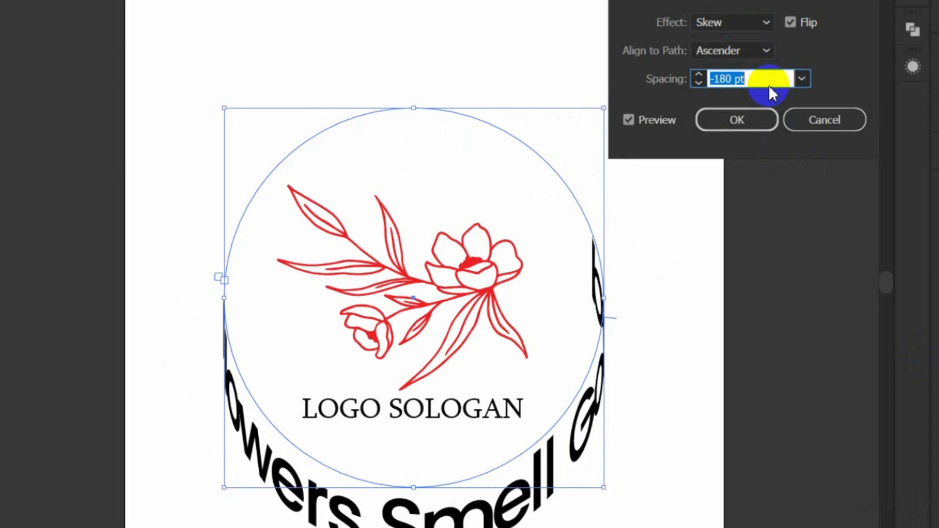
Step: Increase the skewed text's spacing again in large increments
key(shift+Up)
key(shift+Up)
key(shift+Up)
key(shift+Up)
key(shift+Up)
key(shift+Up)
key(shift+Up)
key(shift+Up)
key(shift+Up)
key(shift+Up)
key(shift+Up)
key(shift+Up)
key(shift+Up)
key(shift+Up)
key(shift+Up)
key(shift+Up)
key(shift+Up)
key(shift+Up)
key(shift+Up)
key(shift+Up)
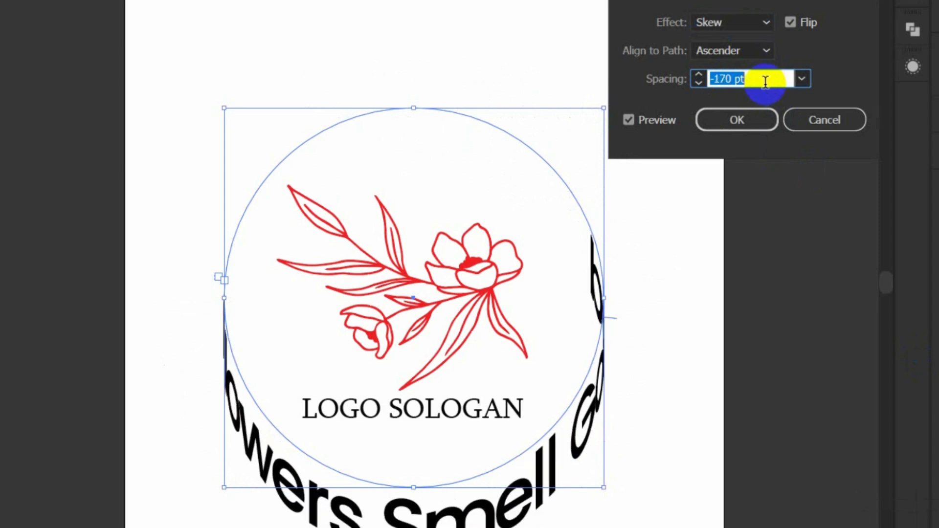
Step: Switch the curved text to the Rainbow effect, test spacing around -130 pt, and apply 800 pt
click(746, 22)
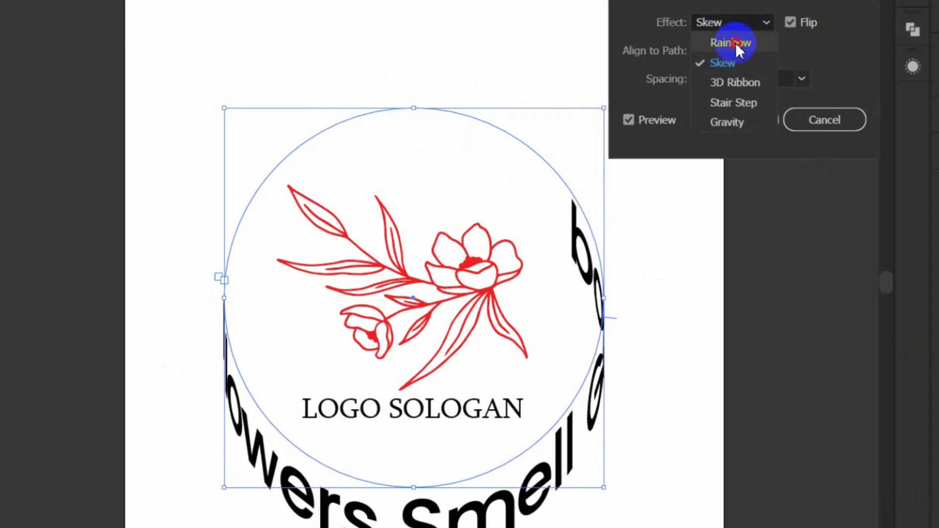
click(736, 43)
click(751, 79)
key(shift+Down)
key(shift+Down)
key(shift+Down)
key(shift+Down)
key(shift+Down)
key(shift+Down)
key(shift+Down)
key(shift+Down)
key(shift+Down)
key(shift+Down)
key(shift+Down)
key(shift+Down)
key(shift+Down)
key(shift+Down)
key(shift+Down)
key(shift+Down)
key(shift+Down)
key(shift+Down)
key(shift+Down)
key(shift+Down)
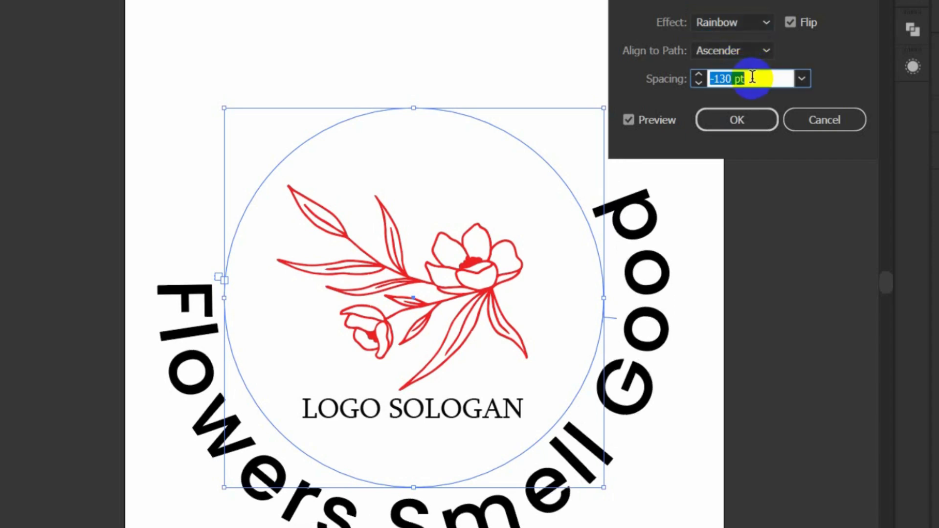
text(800 pt)
key(Return)
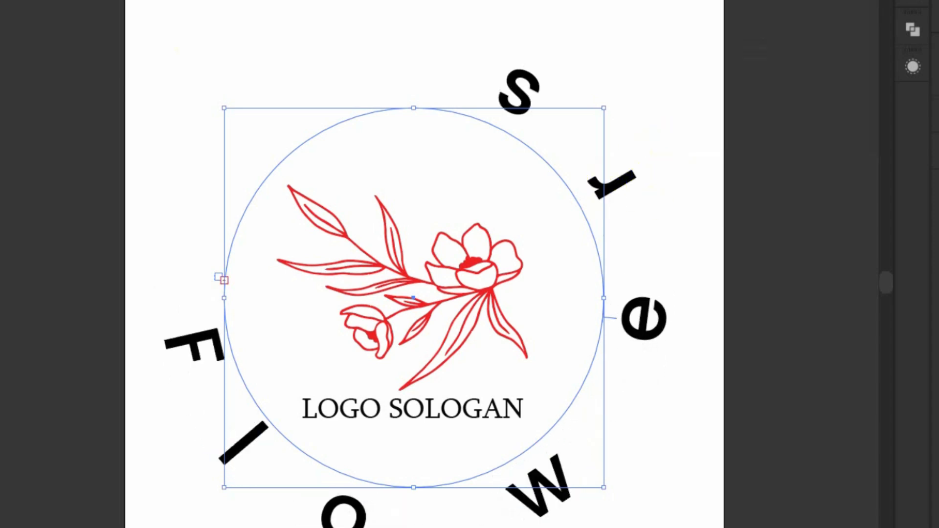
Step: Reopen the Type on a Path Options with the Skew effect and preview enabled, and turn off Flip
click(33, 1)
mouse_move(242, 40)
click(317, 130)
click(727, 24)
click(729, 63)
click(647, 120)
click(791, 22)
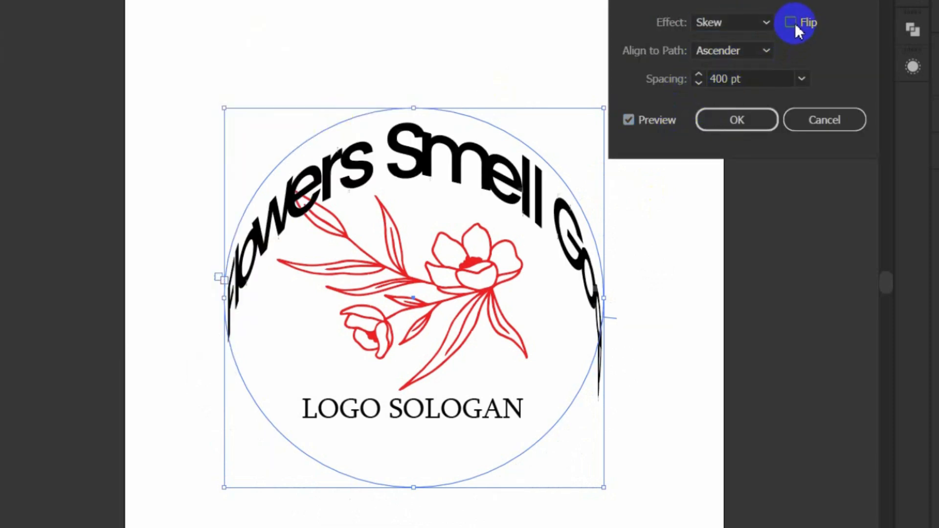
Step: Raise the unflipped skewed text's spacing to 680 pt
click(720, 78)
scroll(751, 80, up, 10)
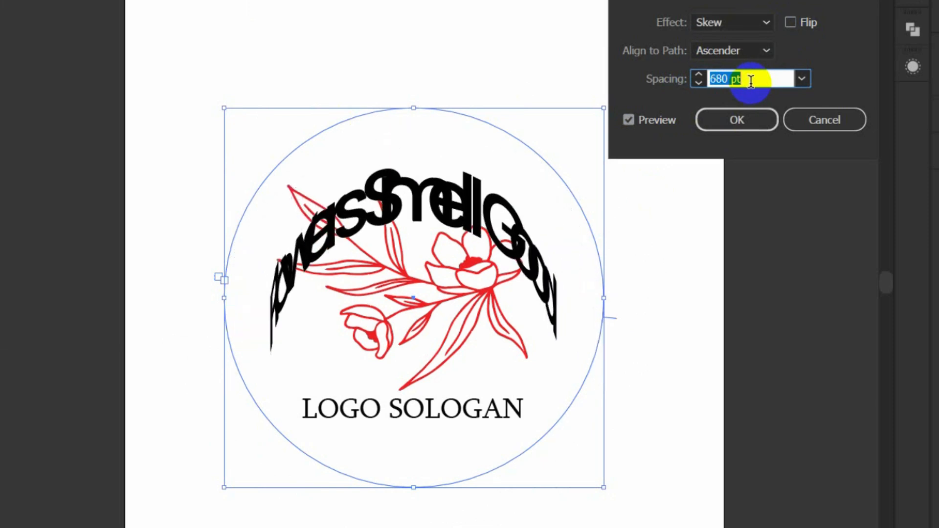
Step: Try the Descender alignment, settle on Center, and set the curved text's effect to Rainbow
click(733, 50)
click(735, 91)
click(733, 51)
click(729, 109)
click(732, 23)
click(733, 42)
Step: Reduce the curved text's spacing to 130 pt and apply the path options
click(749, 80)
scroll(751, 84, down, 2)
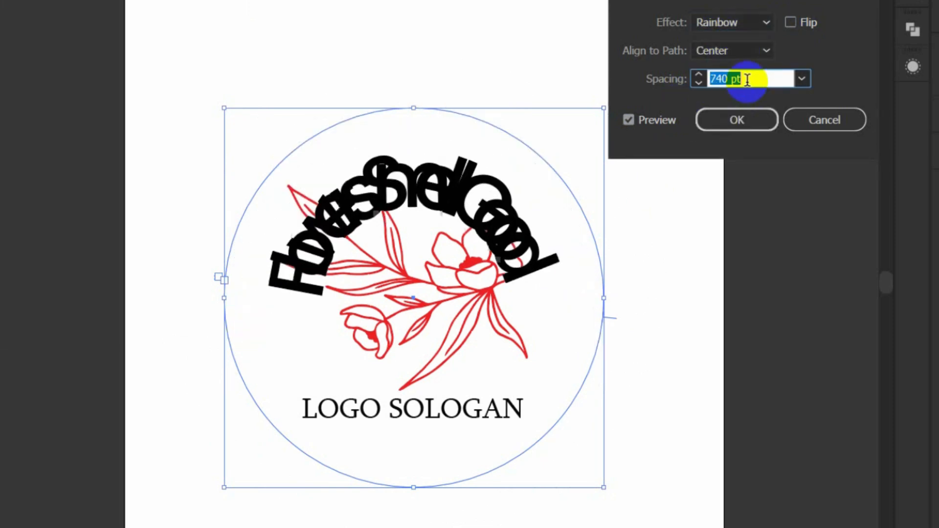
scroll(751, 93, down, 20)
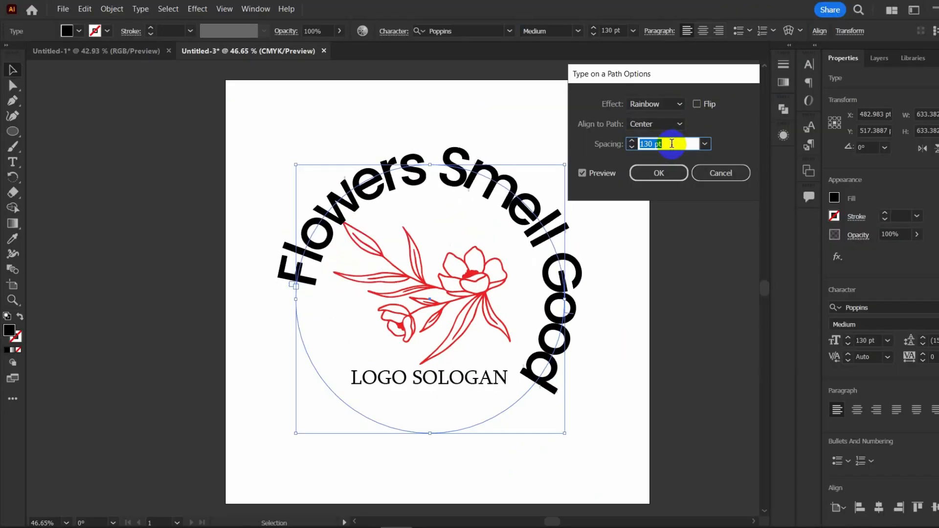
click(678, 183)
Step: Widen the tracking of the curved text progressively around the circle, and tighten it to a negative value
key(alt+Right)
key(alt+Right)
key(alt+Right)
key(alt+Right)
key(alt+Right)
key(alt+Right)
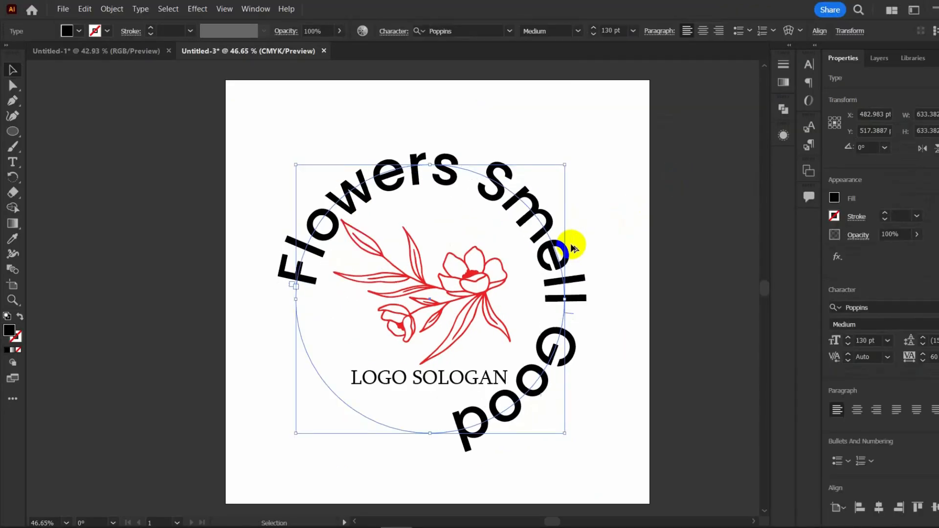
key(alt+Right)
scroll(935, 358, down, 20)
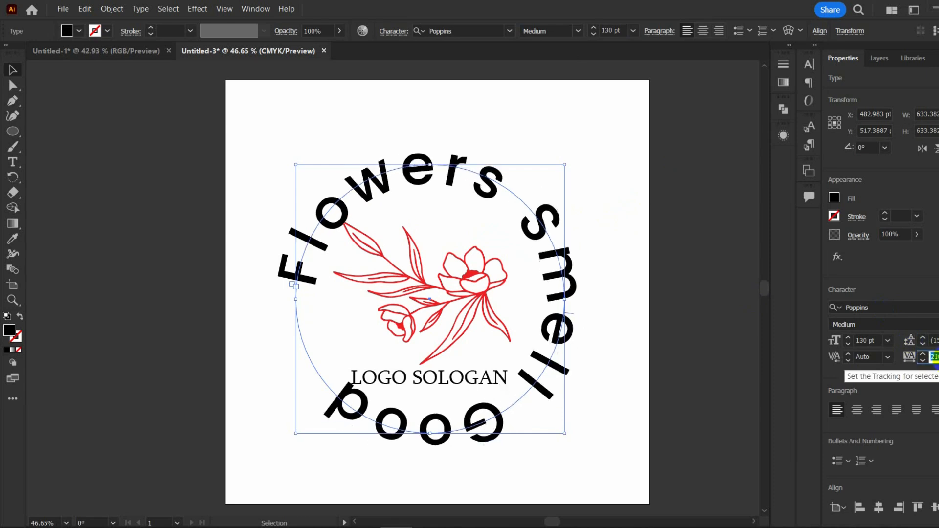
scroll(935, 358, up, 2)
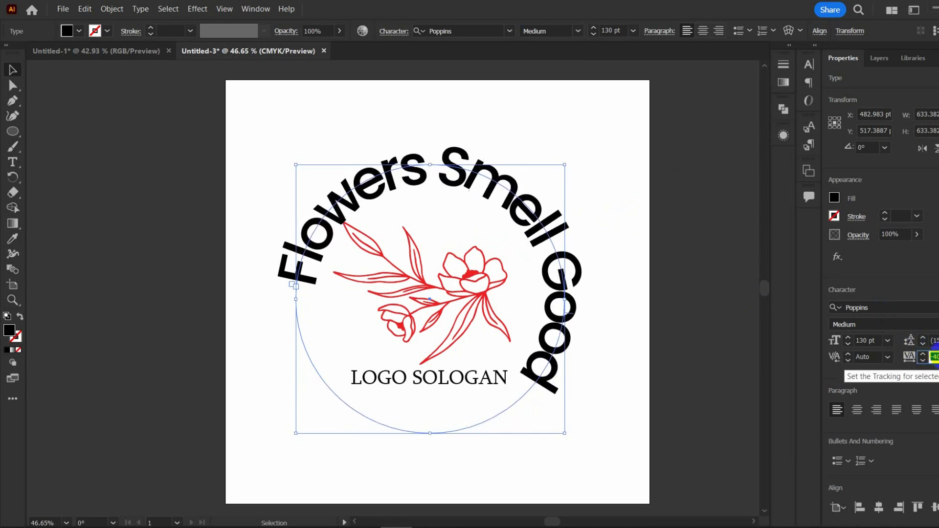
drag(568, 168, 498, 137)
drag(479, 189, 474, 178)
drag(468, 378, 462, 384)
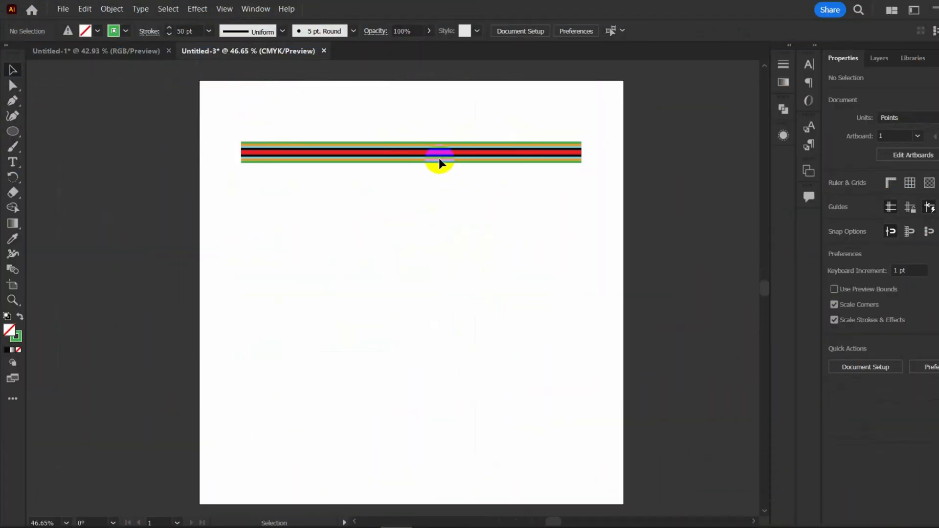
Step: Select the multicolored striped line, check it in Outline view and return to Preview
click(438, 152)
key(ctrl+y)
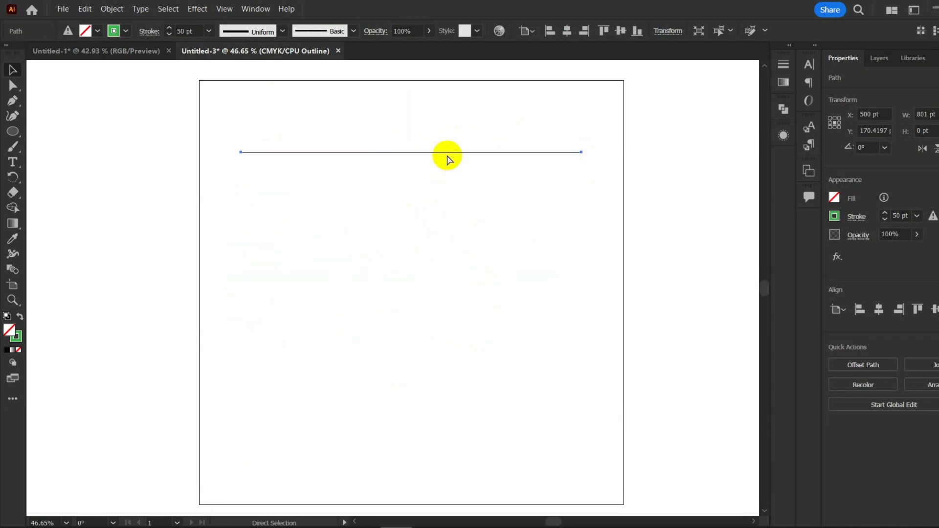
key(ctrl+y)
key(ctrl+y)
key(ctrl+y)
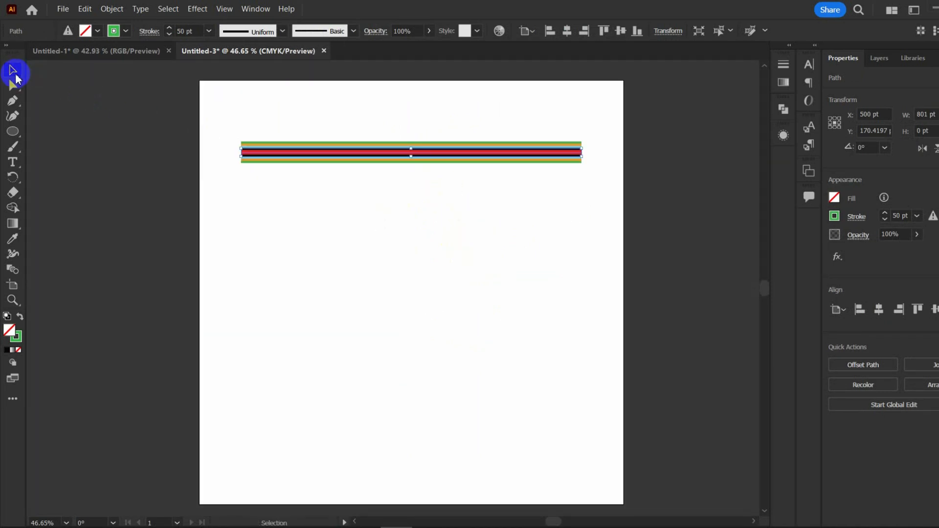
Step: Examine the stacked strokes that make up the striped line's appearance
click(592, 286)
click(461, 157)
click(784, 143)
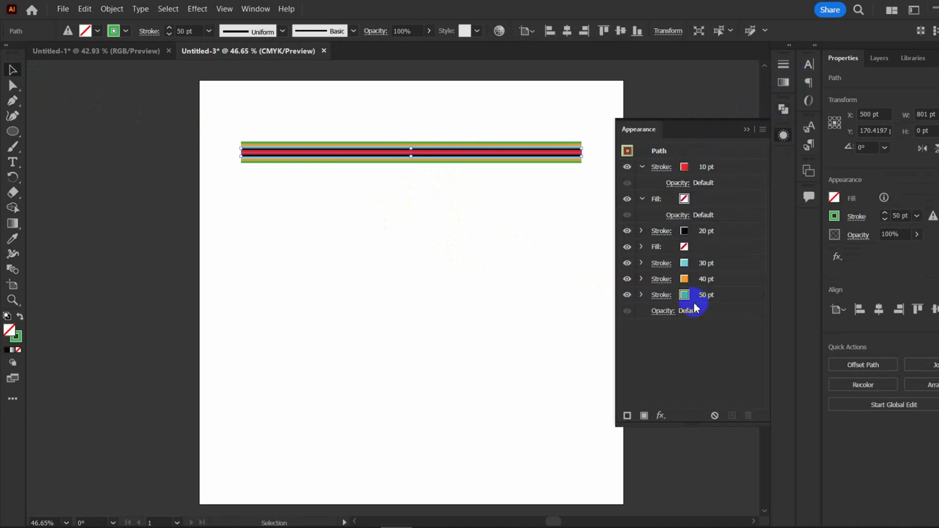
click(538, 310)
click(451, 154)
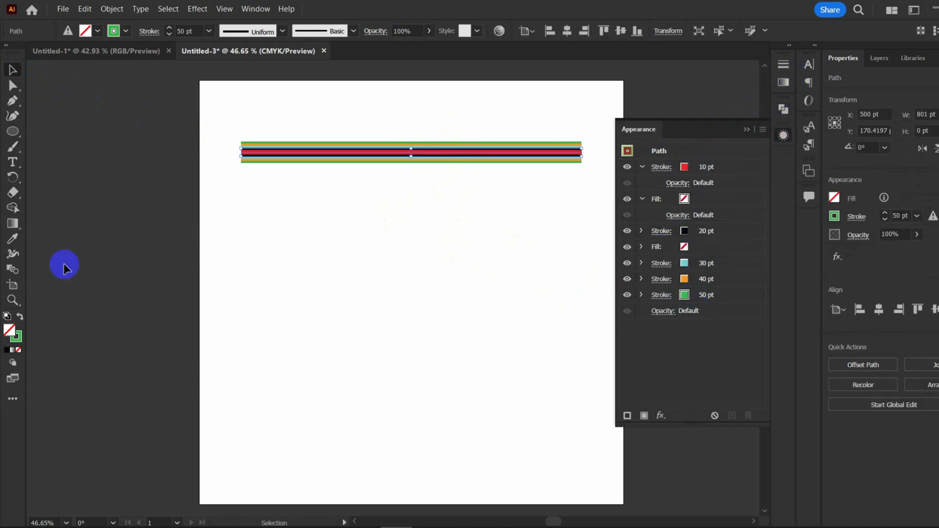
Step: Draw a circle about 557 pt wide below the striped line and delete its bottom anchor to leave an arch
click(13, 131)
mouse_move(408, 328)
mouse_down()
mouse_move(485, 374)
mouse_move(527, 328)
mouse_up()
click(12, 86)
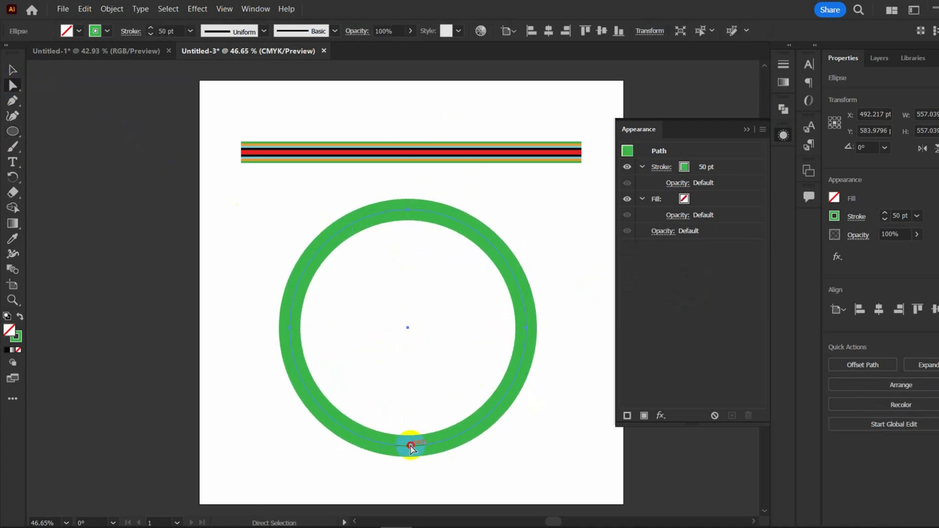
click(410, 450)
key(Delete)
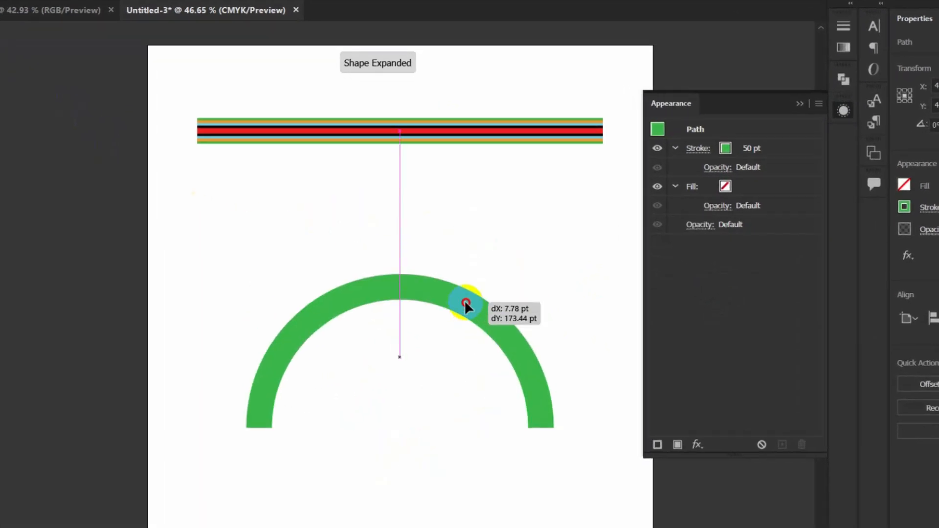
Step: Set the green arch's stroke weight to 10 pt
click(764, 158)
text(10)
key(Return)
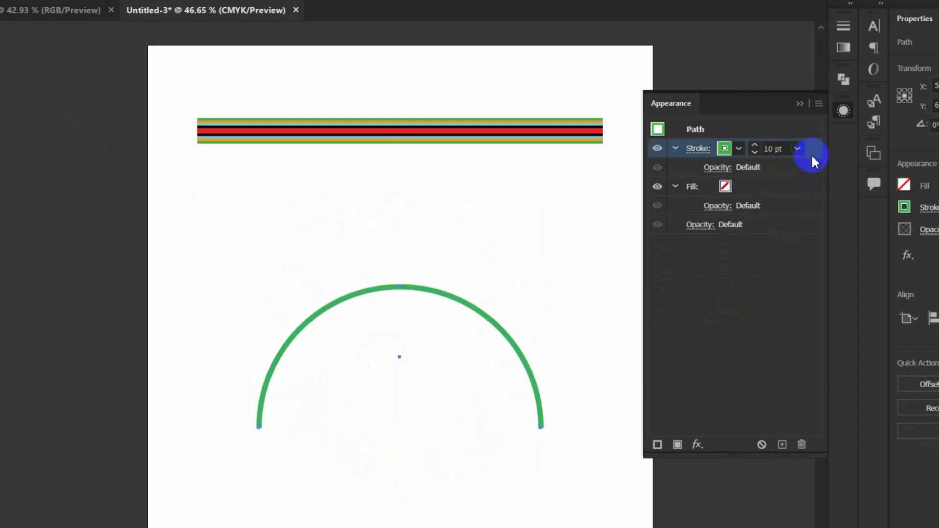
Step: Add a second stroke beneath the arch's green one, 20 pt wide and magenta
key(ctrl+alt+slash)
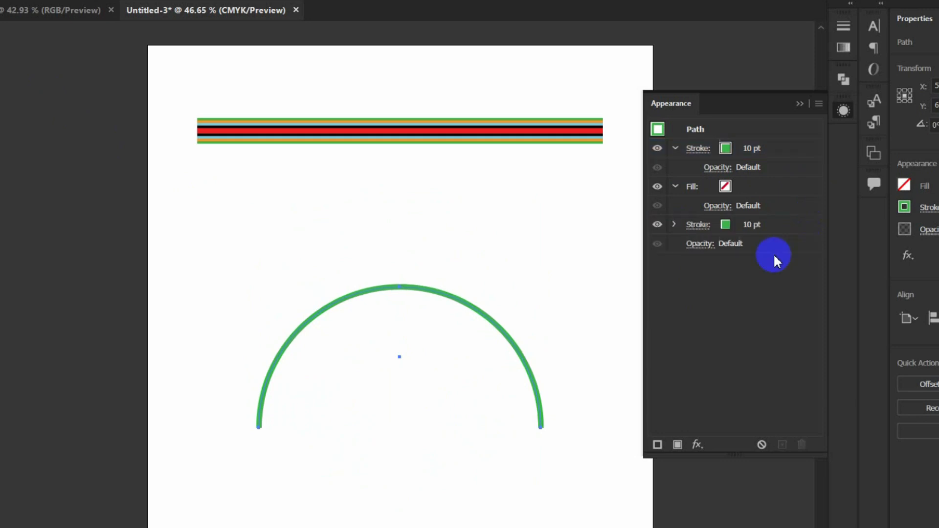
click(753, 226)
text(2)
click(724, 224)
click(659, 261)
click(791, 236)
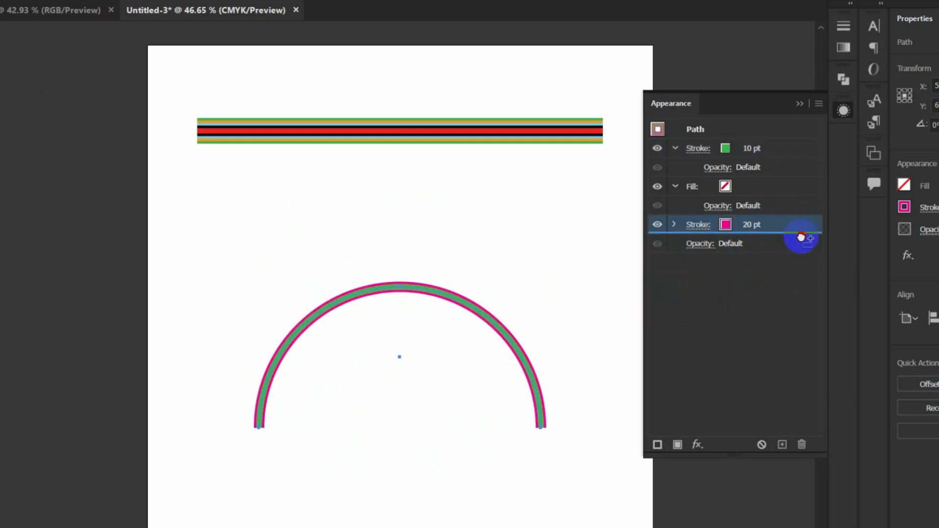
Step: Add a third stroke beneath the magenta one, 30 pt wide and orange
key(ctrl+alt+slash)
text(30)
key(Return)
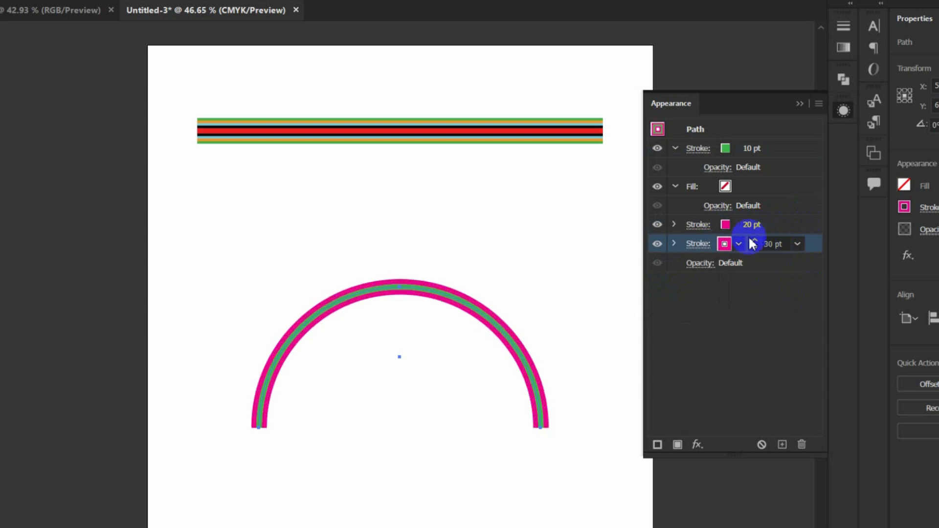
click(725, 244)
click(707, 270)
click(819, 278)
Step: Duplicate the arch's orange stroke beneath itself and recolor the copy yellow-green
drag(812, 246, 807, 260)
click(751, 265)
click(725, 264)
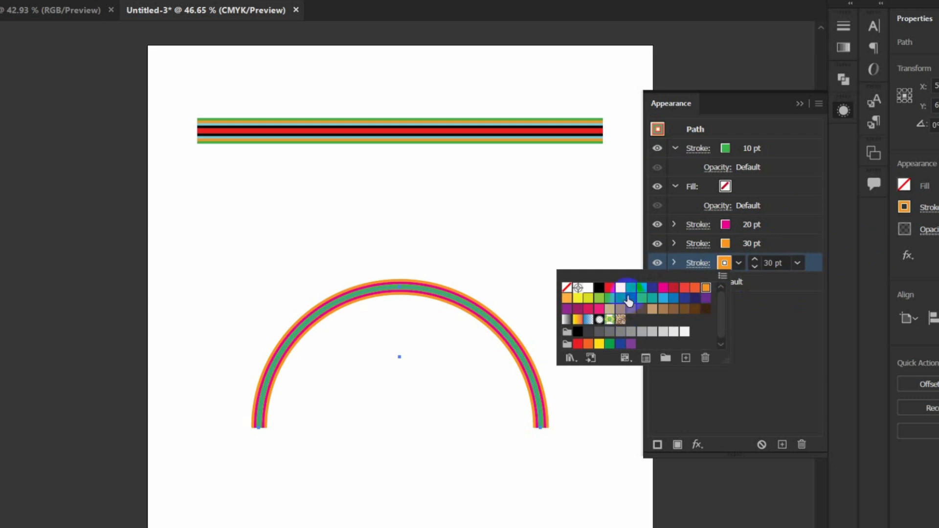
click(589, 299)
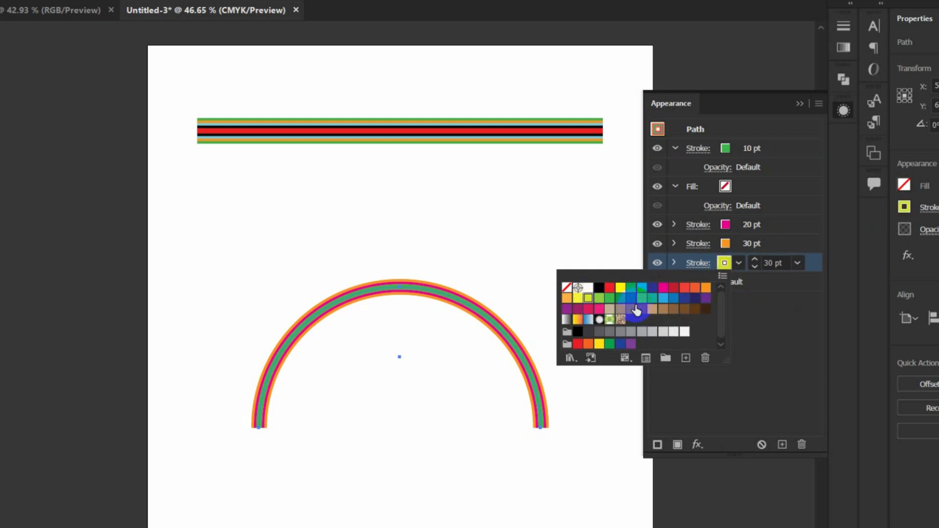
click(758, 342)
Step: Set the weight of the arch's yellow-green stroke to 40 pt
drag(477, 318, 524, 339)
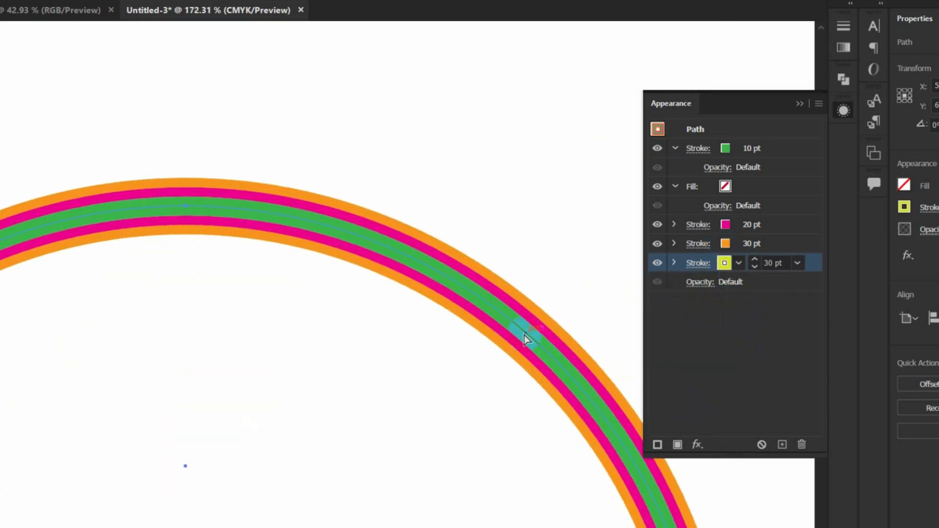
drag(566, 311, 582, 316)
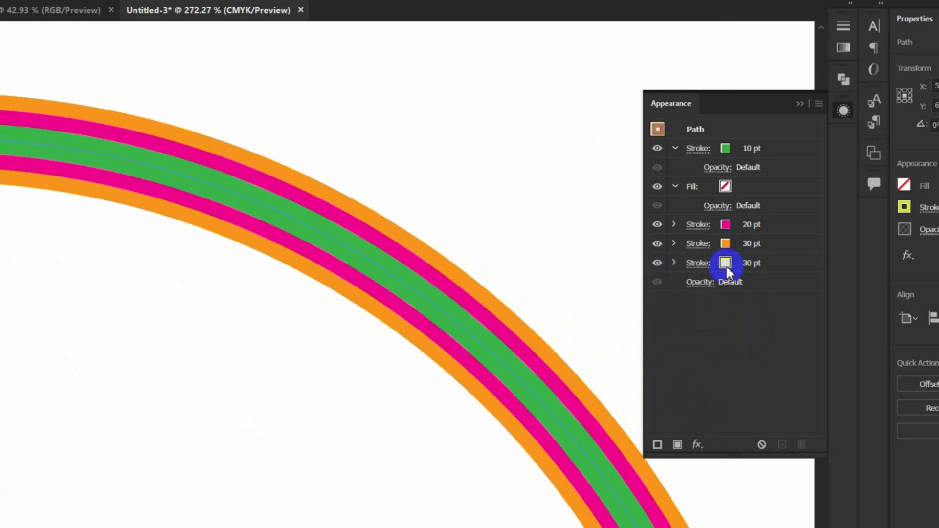
click(772, 263)
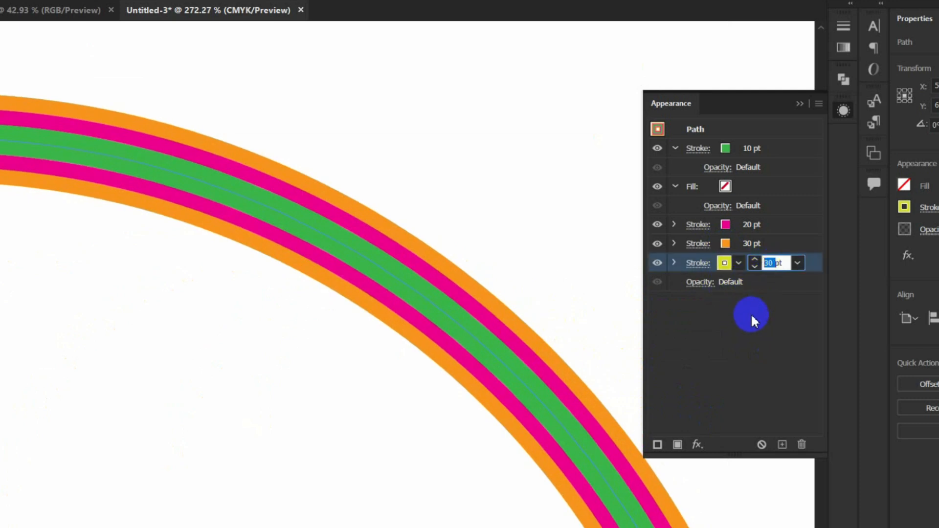
text(40)
key(Return)
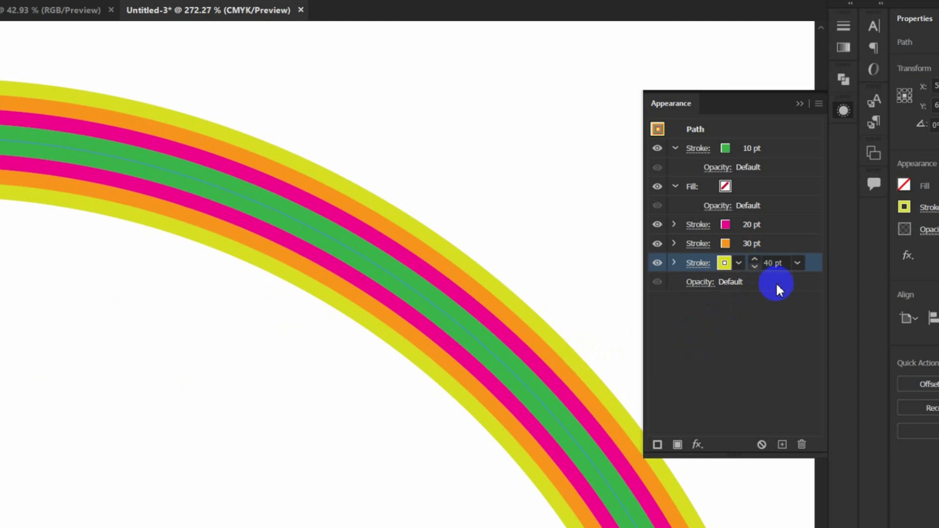
Step: Duplicate the yellow-green stroke beneath itself, recolor the copy tan and set its weight to 50 pt
drag(811, 301, 806, 283)
click(740, 281)
click(739, 281)
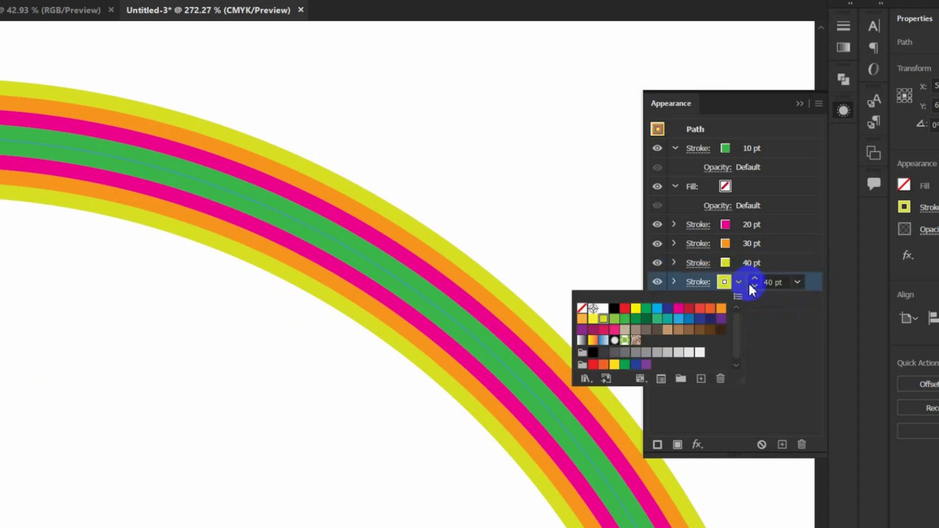
click(779, 284)
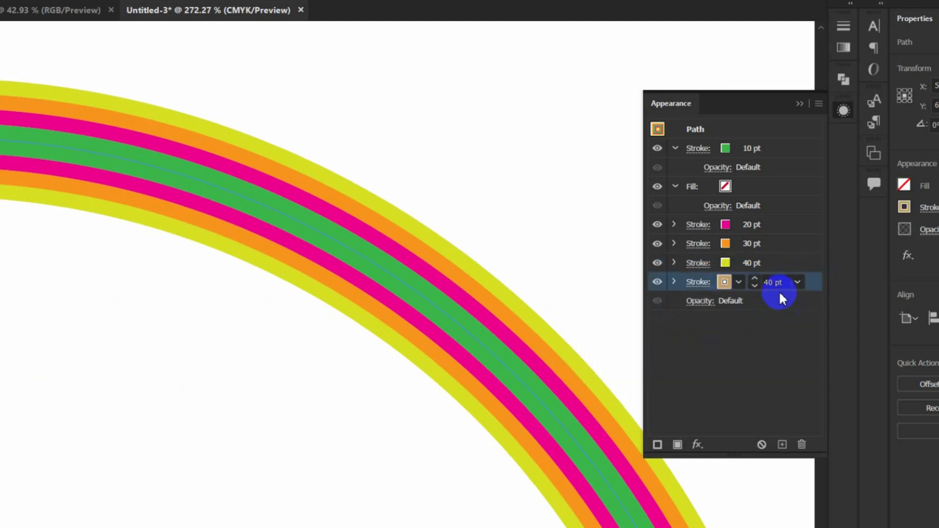
text(50)
key(Return)
Step: Convert the multicolored arch path into a compound shape with Pathfinder
drag(231, 260, 272, 314)
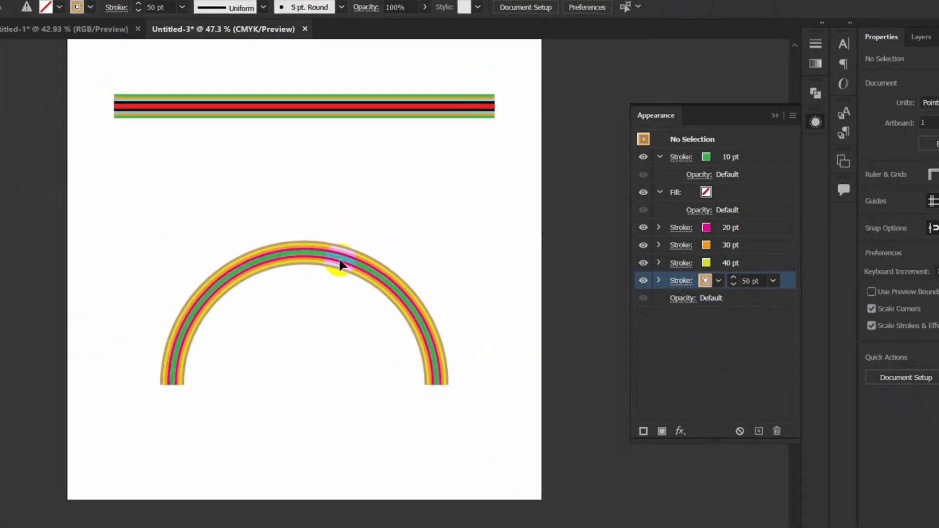
click(832, 86)
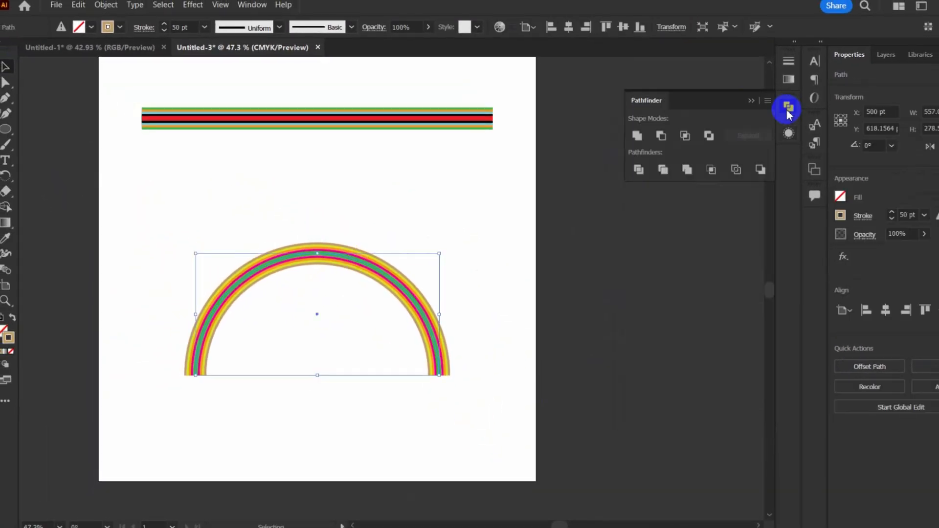
click(767, 101)
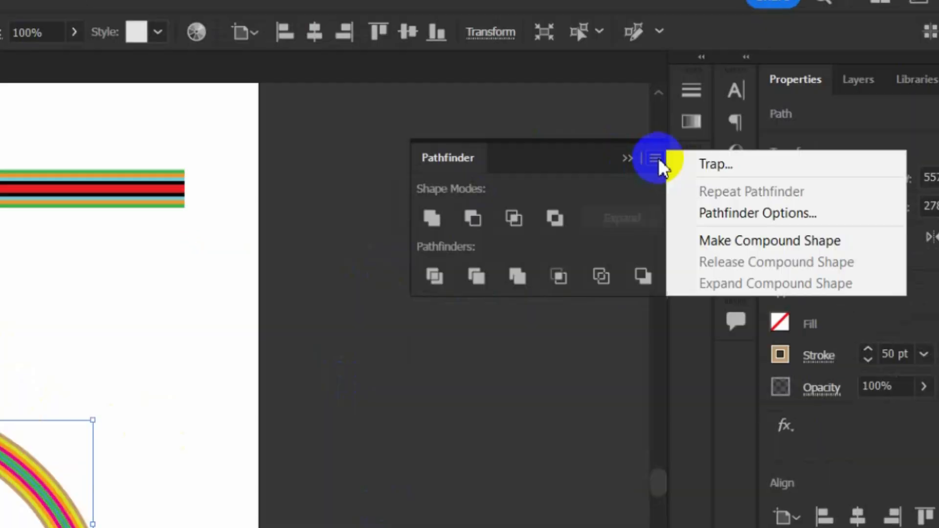
click(793, 148)
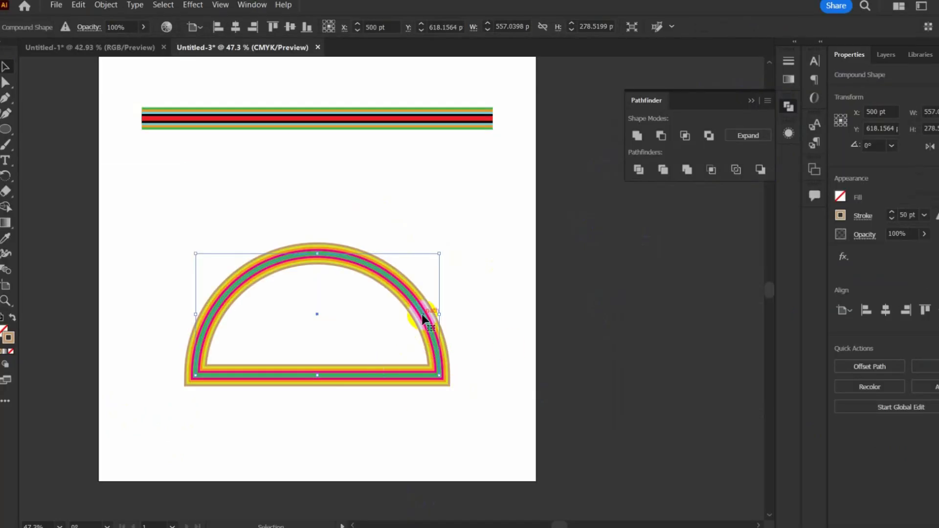
Step: Inside the compound shape, place a copy of the arch up and right of the original and check both paths in outline view
double_click(423, 318)
drag(425, 318, 480, 319)
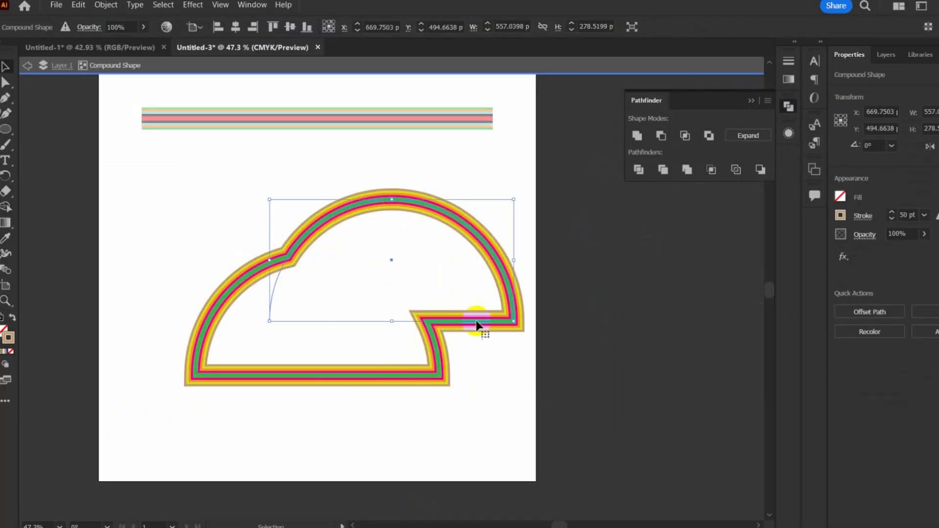
click(478, 371)
click(436, 344)
key(ctrl+y)
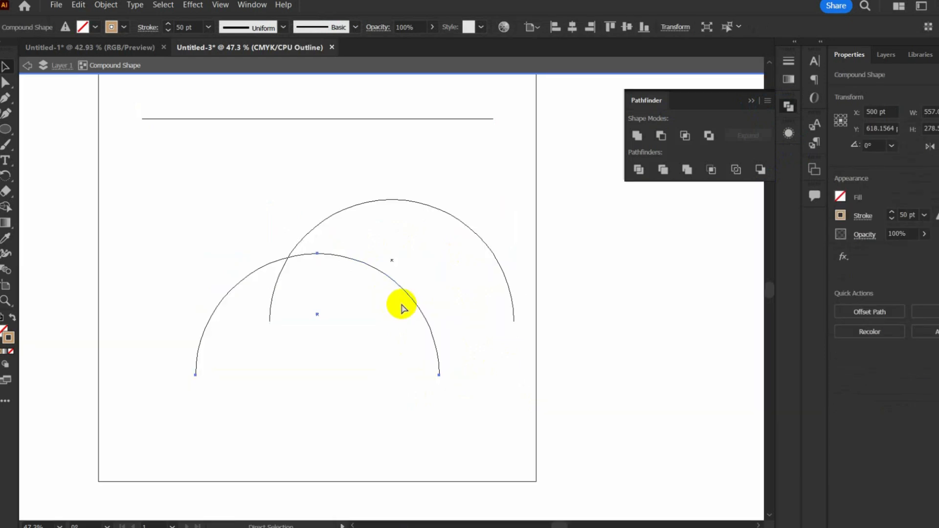
key(ctrl+y)
Step: Rotate the arch copy about 180° and position it over the original so they merge into a symmetrical badge-like frame
key(v)
drag(518, 195, 327, 302)
drag(430, 314, 374, 406)
drag(467, 288, 466, 279)
drag(448, 311, 426, 288)
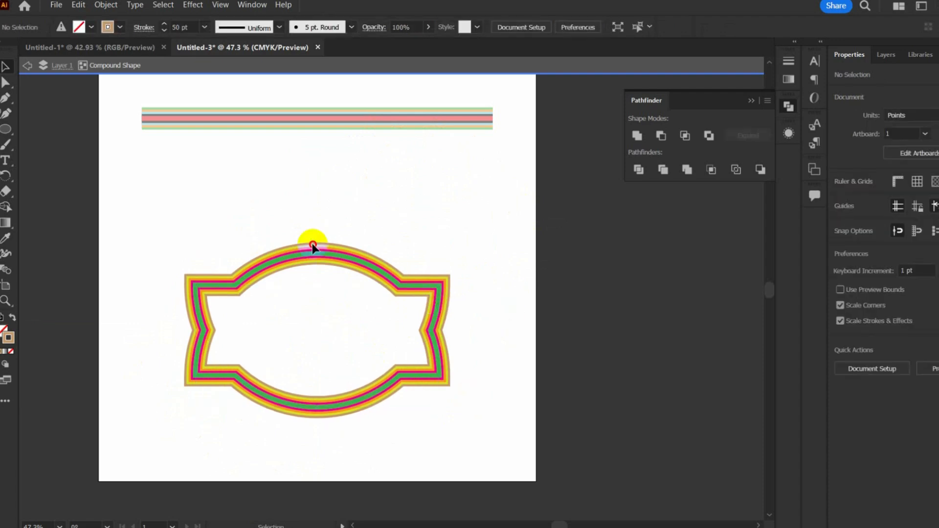
Step: Examine the two overlapping arch paths of the merged frame in outline view, then return to preview
shift+click(393, 286)
key(ctrl+y)
key(ctrl+y)
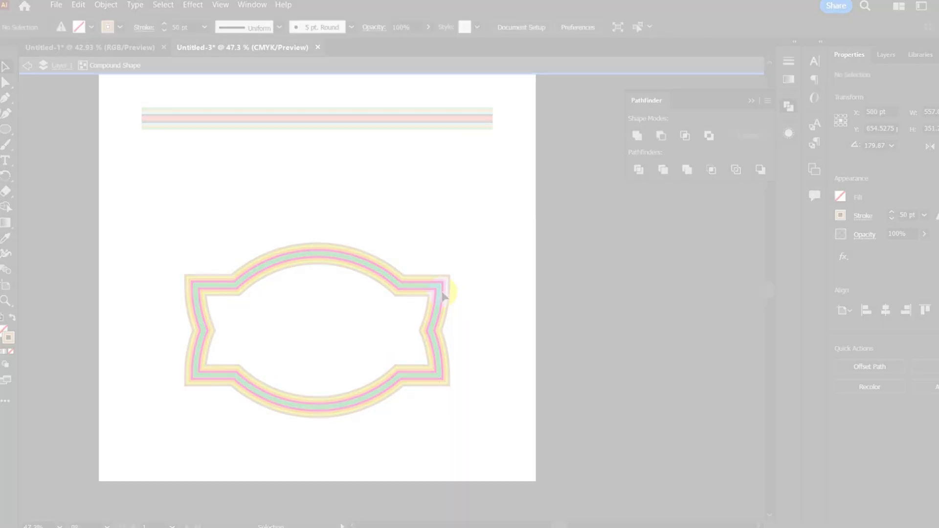